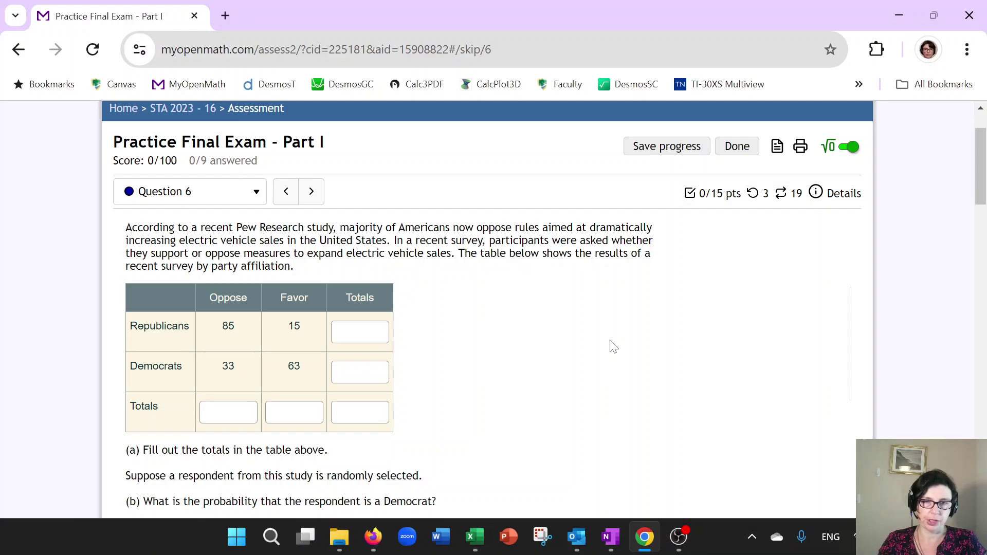
# Open the Desmos Graphing Calculator and enlarge it beside the table.
pyautogui.click(777, 148)
pyautogui.click(862, 205)
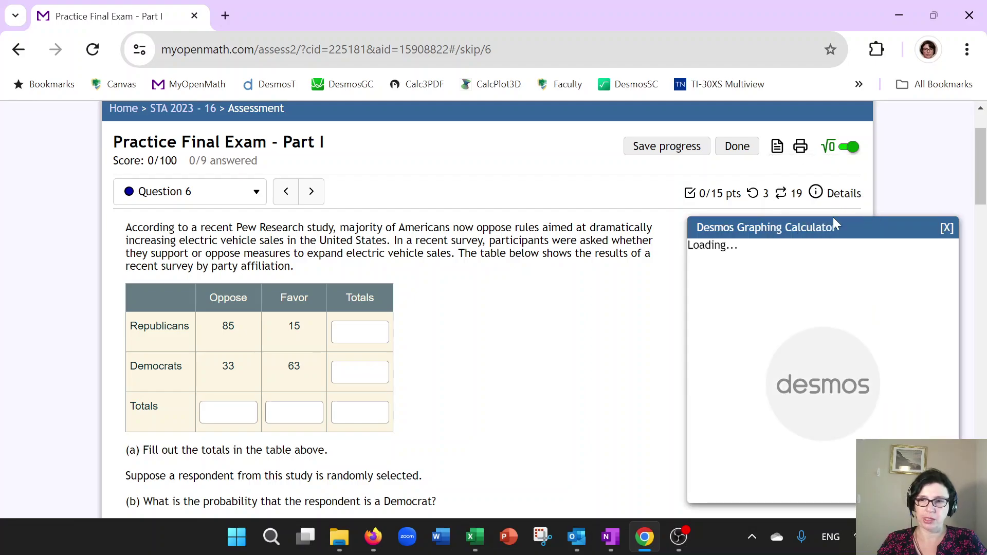
pyautogui.moveTo(691, 329); pyautogui.dragTo(936, 458)
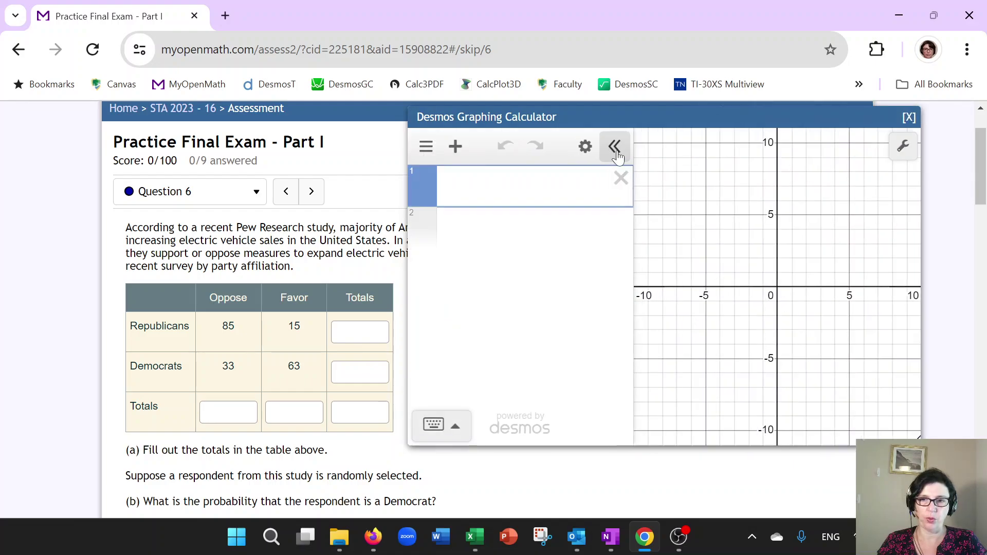
pyautogui.moveTo(601, 118); pyautogui.dragTo(684, 157)
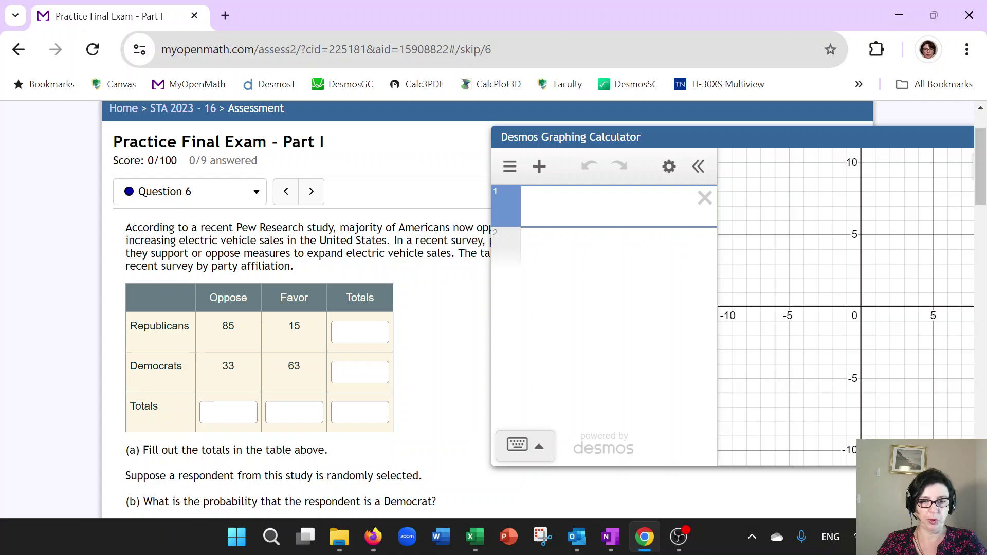
# Enter the row totals: 100 for Republicans and 96 for Democrats.
pyautogui.click(359, 332)
pyautogui.write('100')
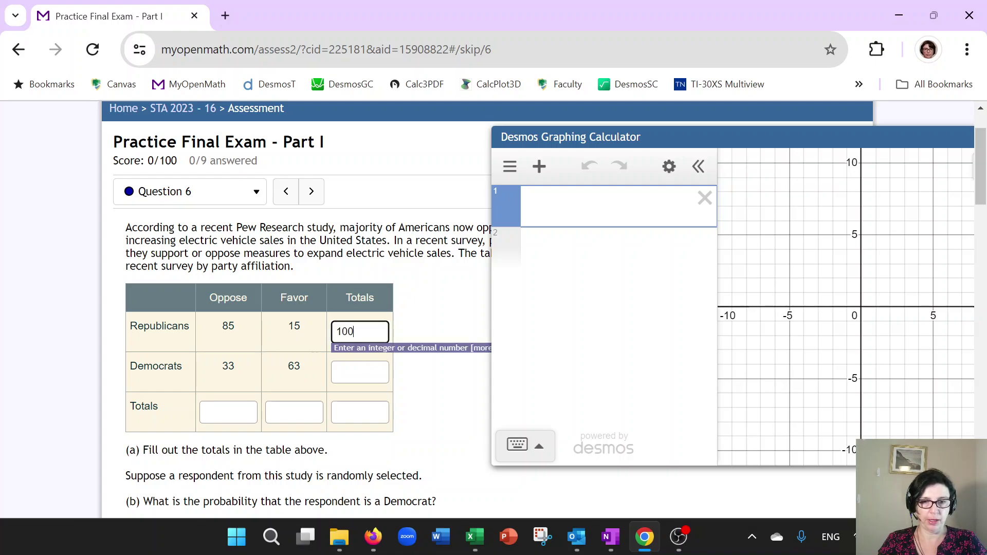
pyautogui.click(360, 372)
pyautogui.write('96')
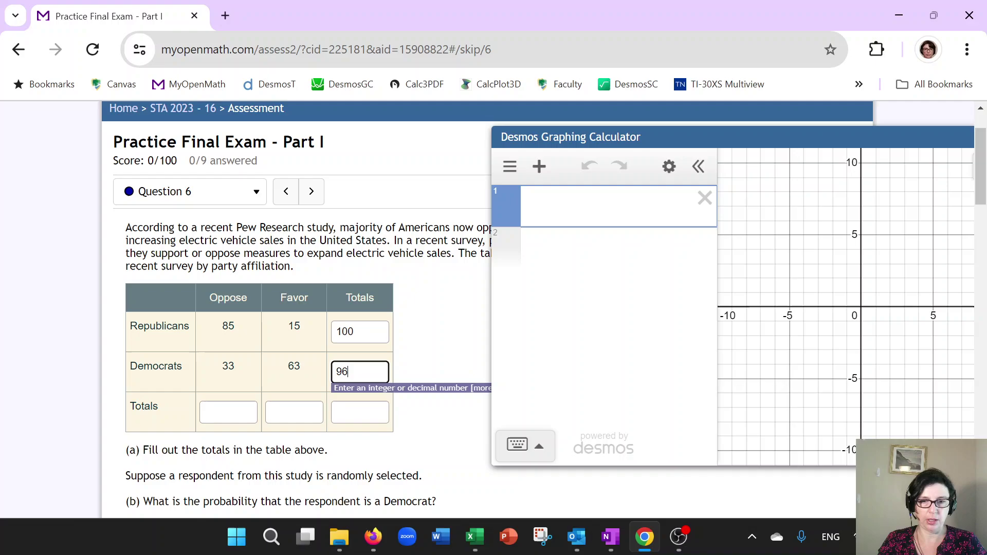
# Enter the column totals: Oppose 118 (checked as 85+33 in Desmos) and Favor 78.
pyautogui.click(228, 412)
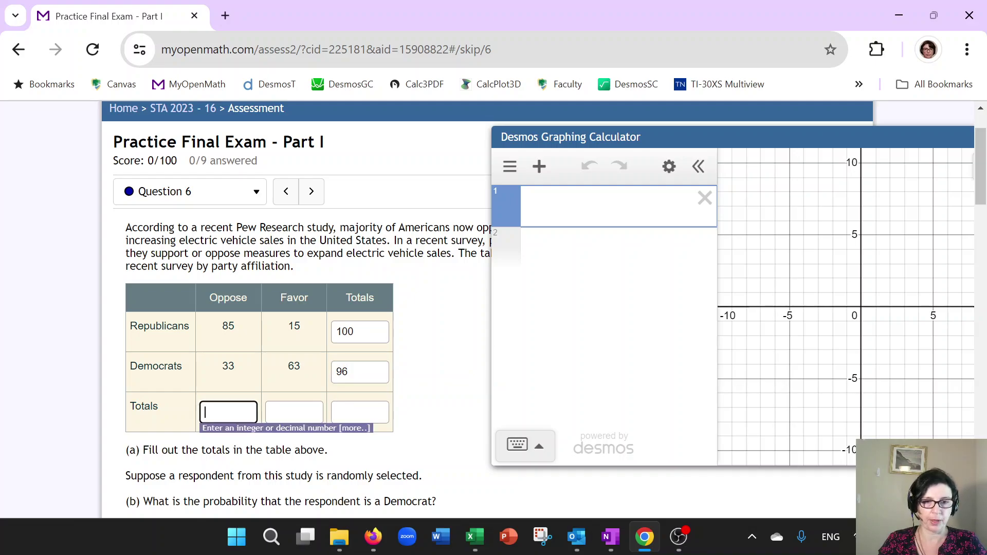
pyautogui.click(566, 221)
pyautogui.write('85+33')
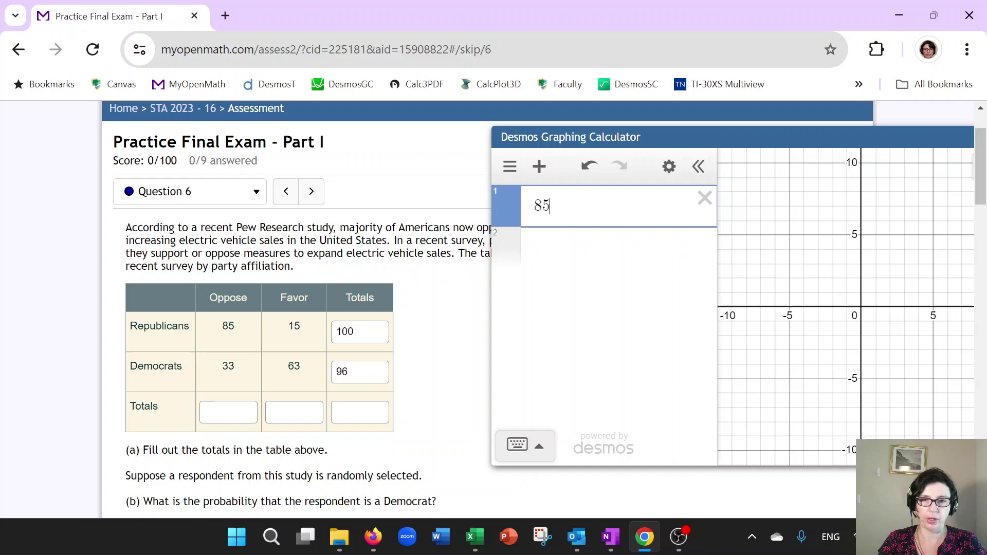
pyautogui.click(228, 412)
pyautogui.write('118')
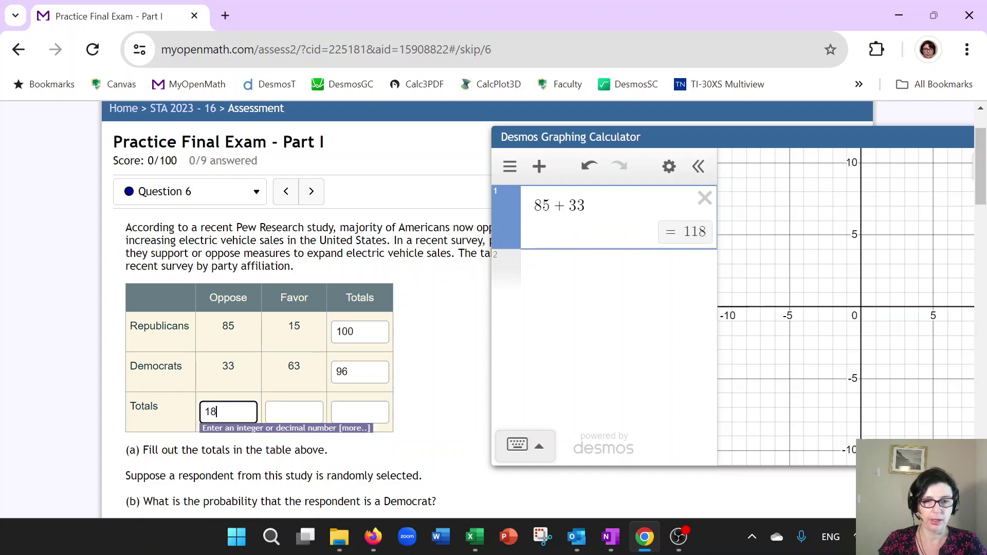
pyautogui.press('Tab')
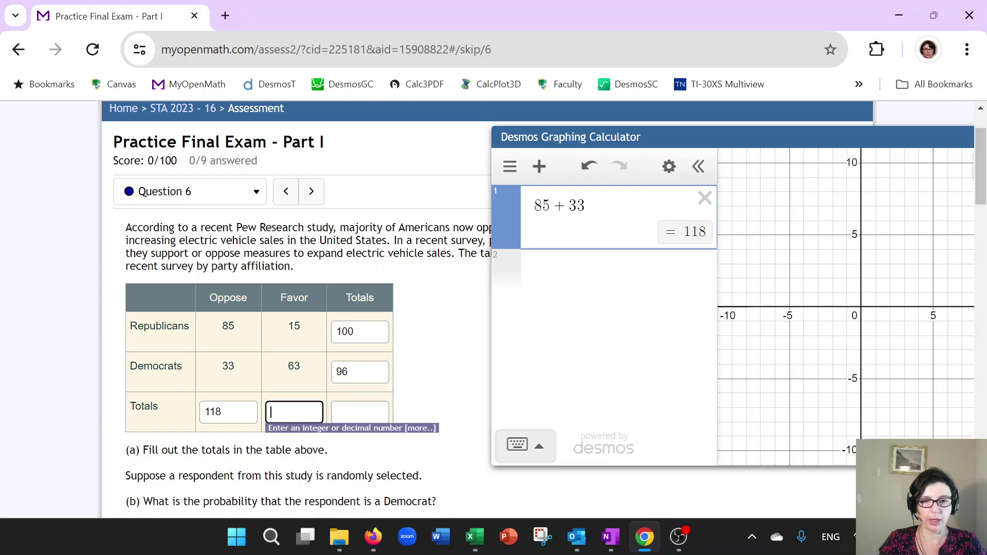
pyautogui.write('788')
pyautogui.press('BackSpace')
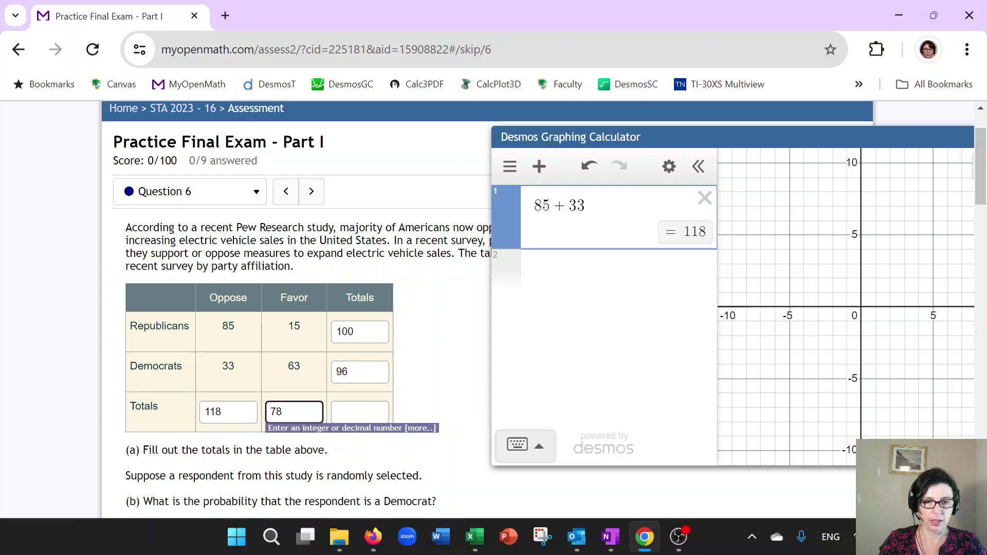
# Enter the grand total 196 and verify it in Desmos as 118+78.
pyautogui.click(621, 282)
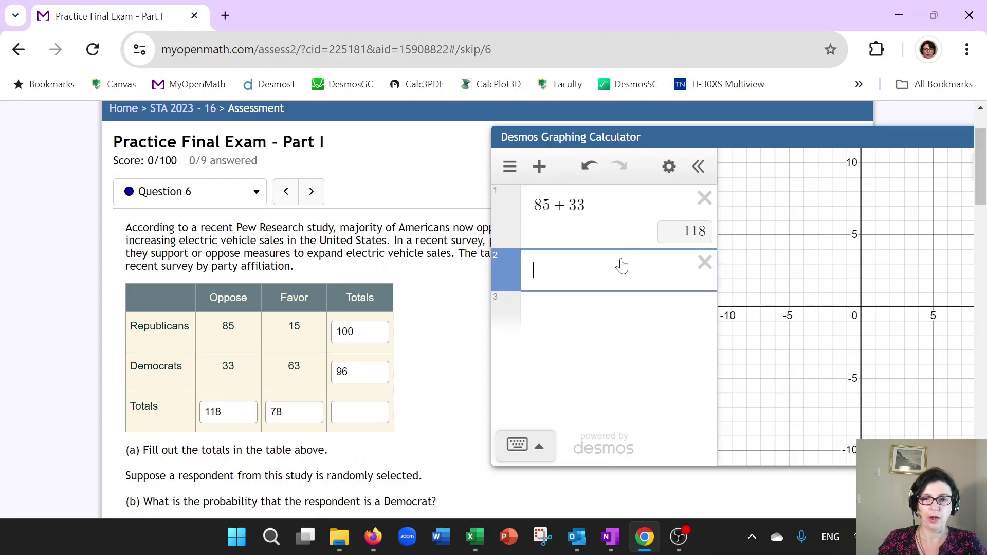
pyautogui.press('Tab')
pyautogui.hotkey('shift', 'Left')
pyautogui.hotkey('shift', 'Left')
pyautogui.hotkey('shift', 'Left')
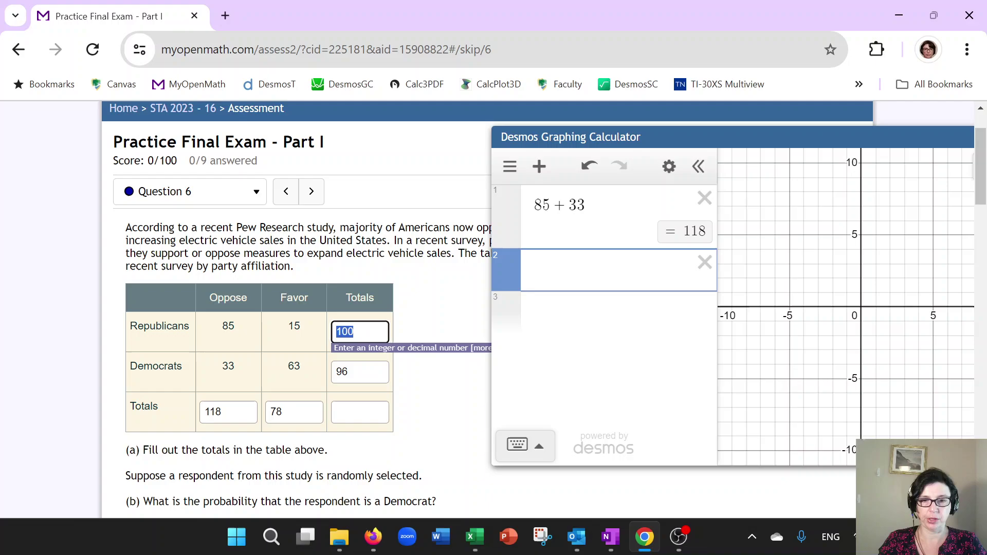
pyautogui.press('Tab')
pyautogui.press('Tab')
pyautogui.press('Tab')
pyautogui.press('Tab')
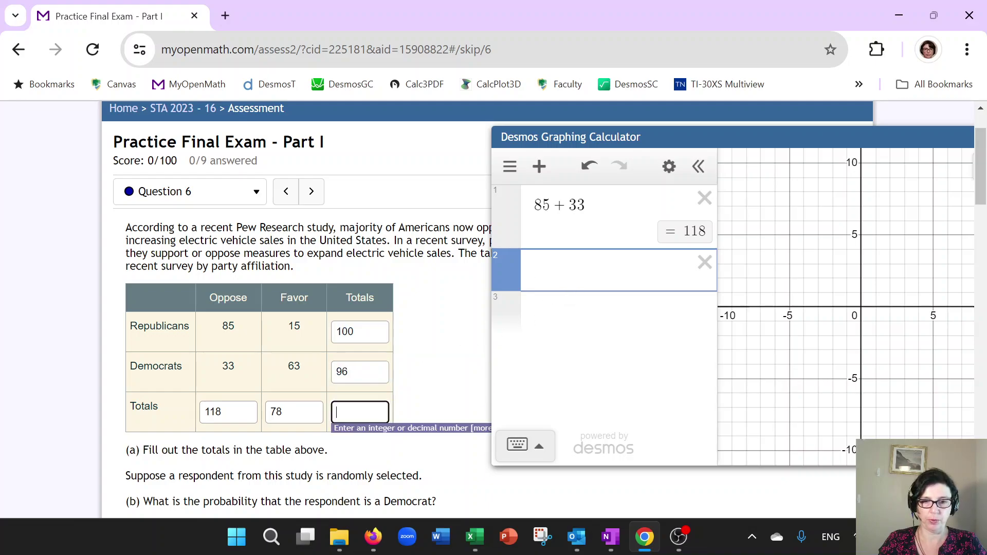
pyautogui.write('196')
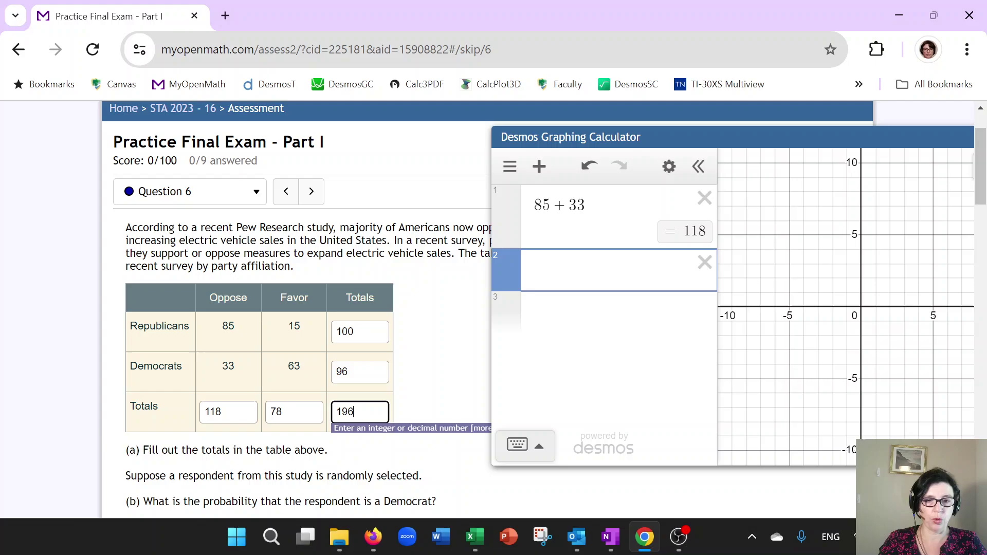
pyautogui.click(533, 270)
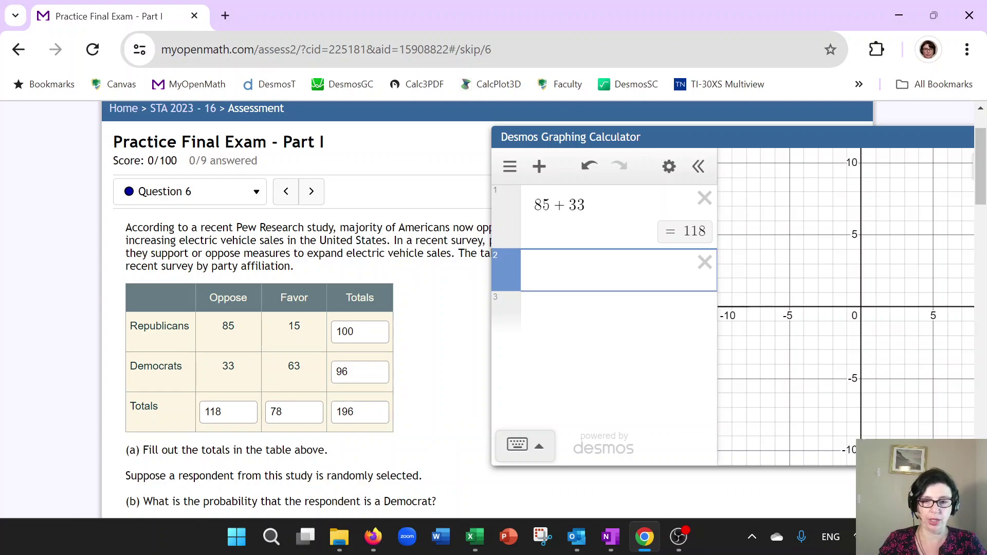
pyautogui.write('118+78')
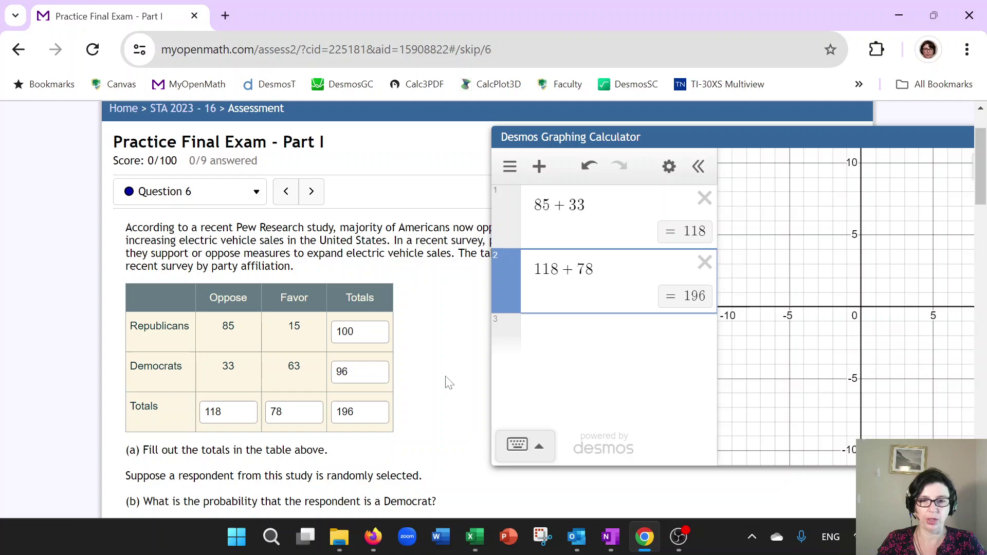
# Scroll down to parts (b) and (c), briefly selecting the grand total 196.
pyautogui.scroll(-1, 446, 322)
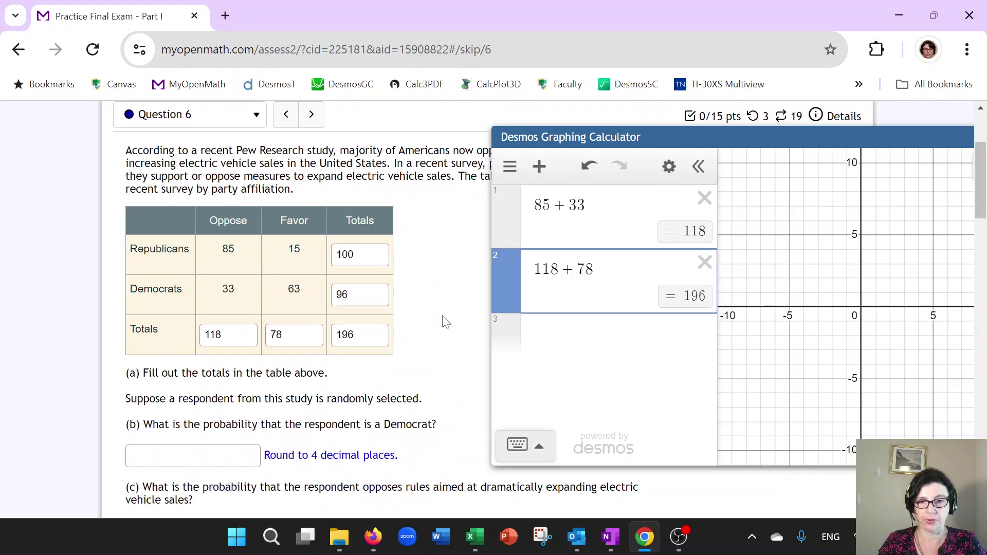
pyautogui.scroll(-1, 426, 277)
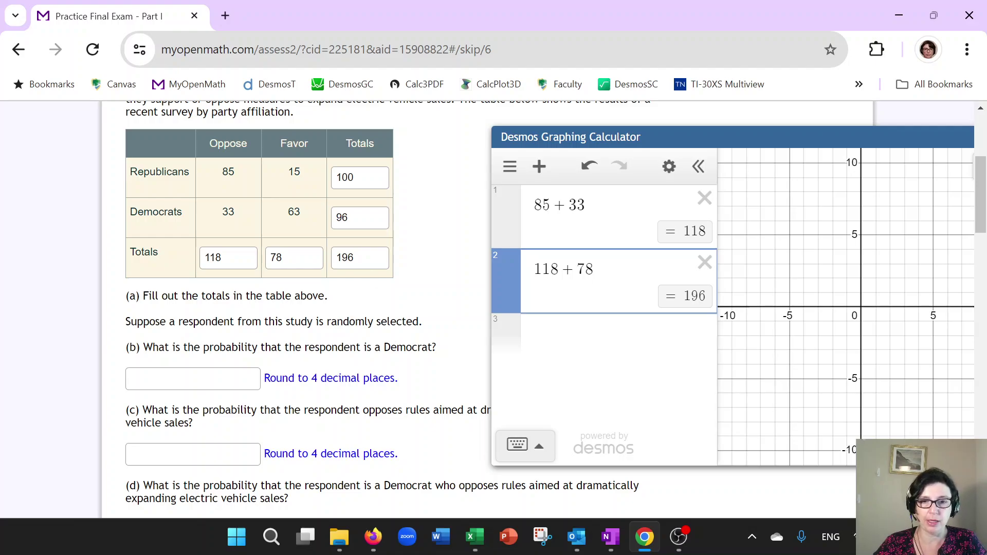
pyautogui.click(354, 257)
pyautogui.moveTo(355, 258); pyautogui.dragTo(333, 259)
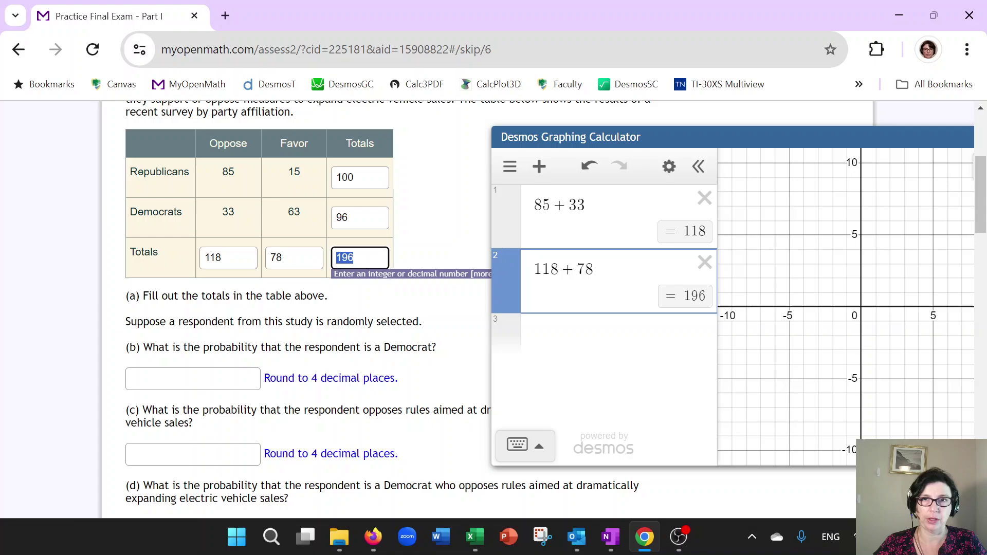
pyautogui.click(449, 320)
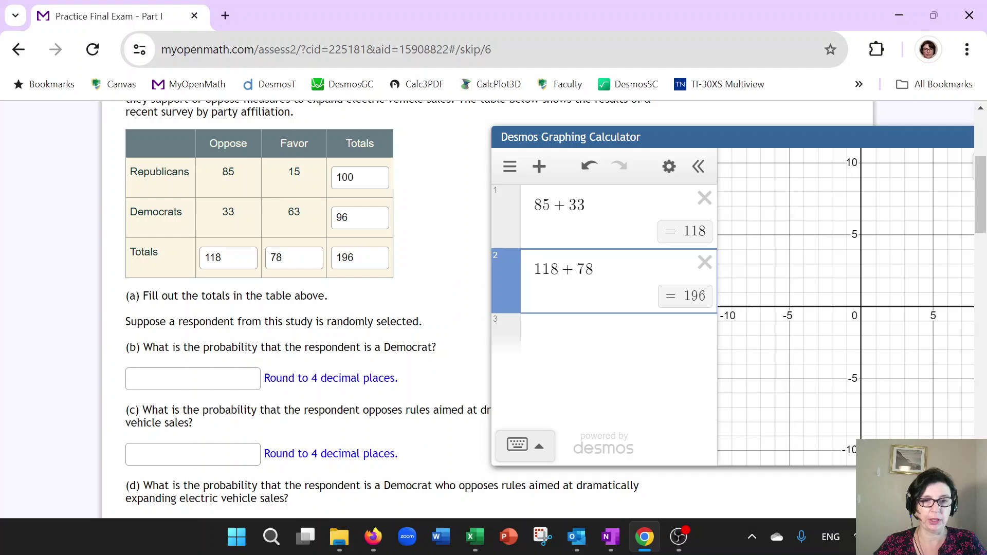
# Compute round(96/196,4) in a new Desmos row.
pyautogui.click(588, 338)
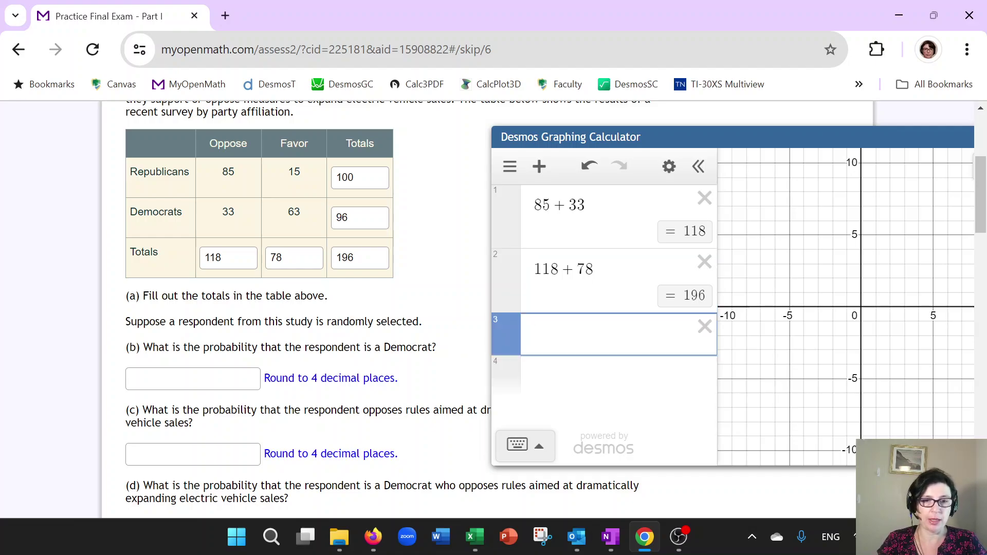
pyautogui.write('96')
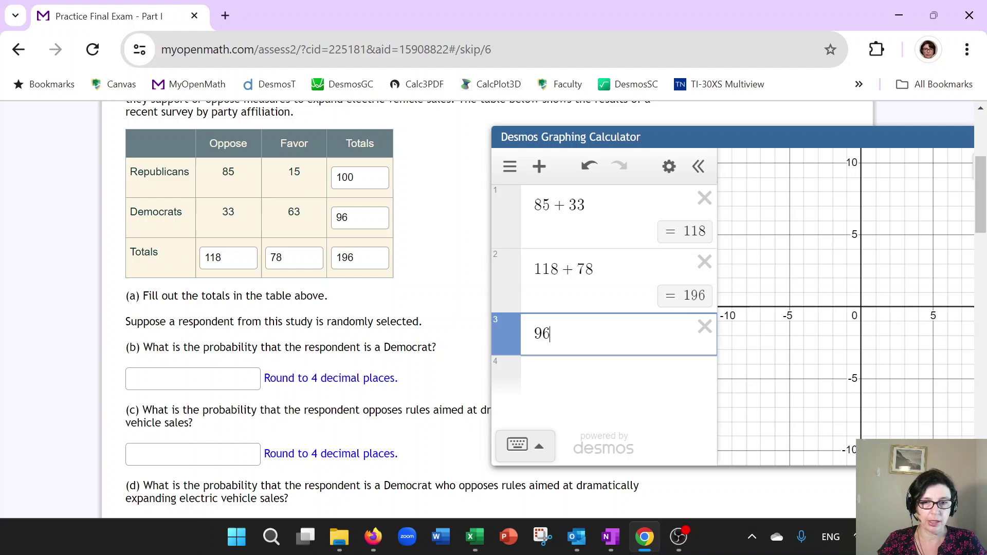
pyautogui.press('/')
pyautogui.write('196')
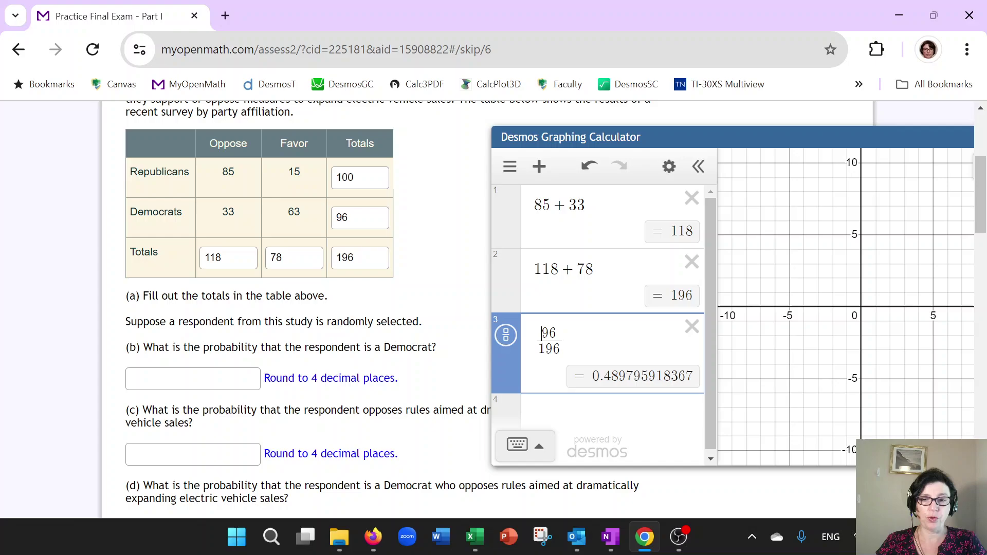
pyautogui.click(534, 342)
pyautogui.write('round(')
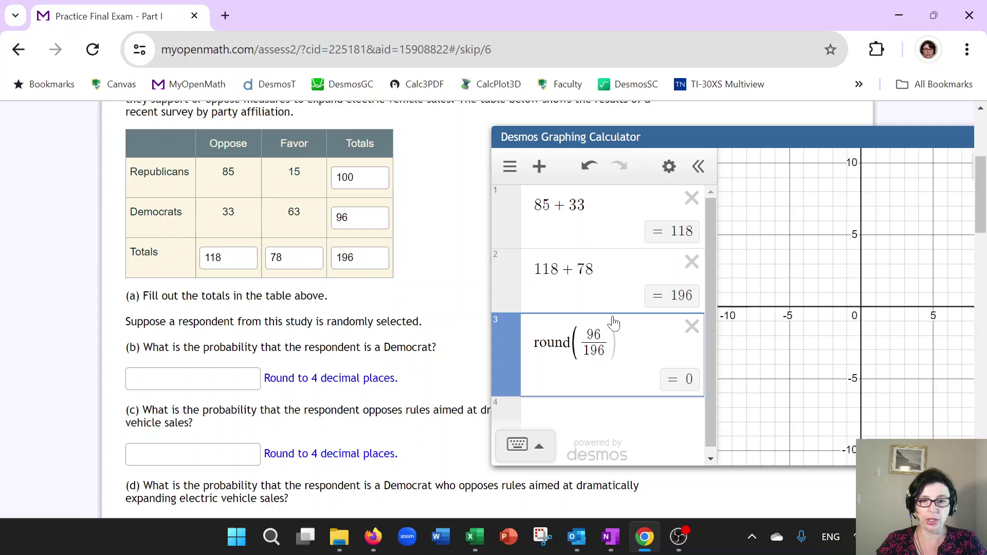
pyautogui.click(610, 343)
pyautogui.write(',4')
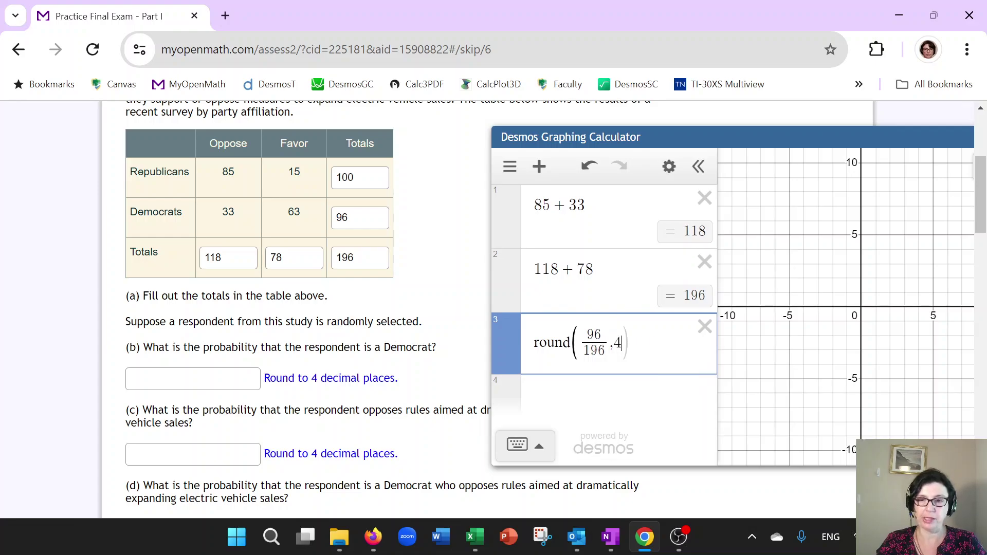
# Enter 0.4898 as the part (b) answer, correcting a typo.
pyautogui.click(193, 378)
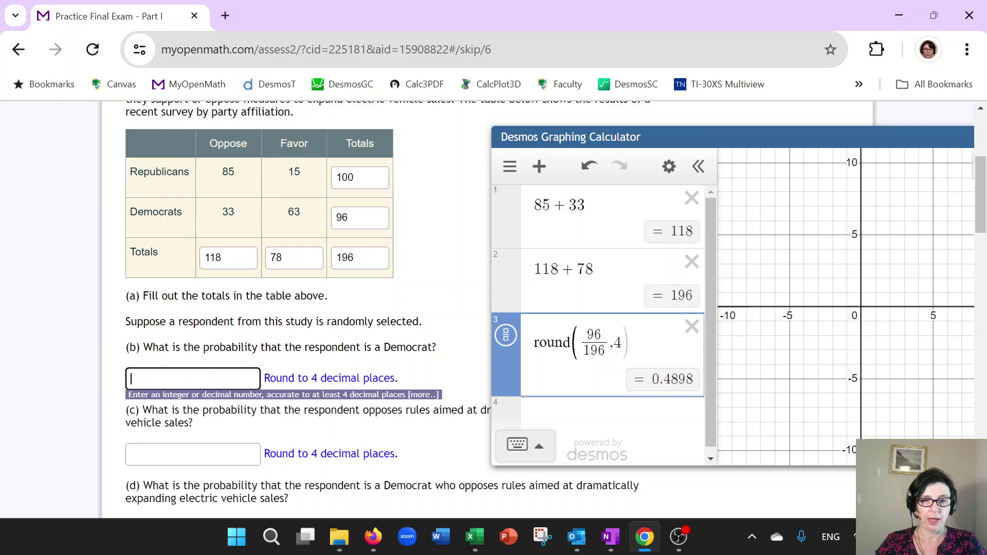
pyautogui.write('0.7898')
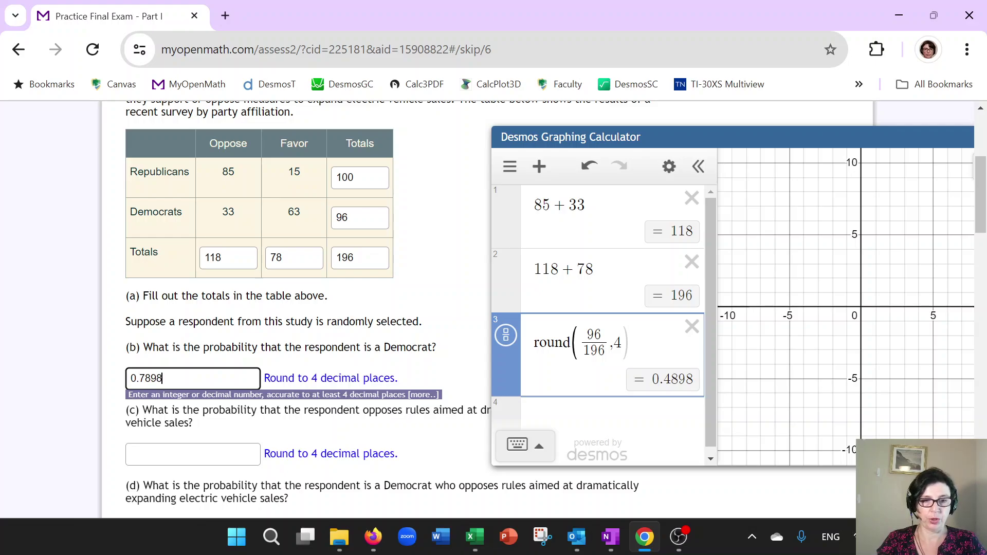
pyautogui.press('BackSpace')
pyautogui.press('BackSpace')
pyautogui.press('BackSpace')
pyautogui.press('BackSpace')
pyautogui.write('4898')
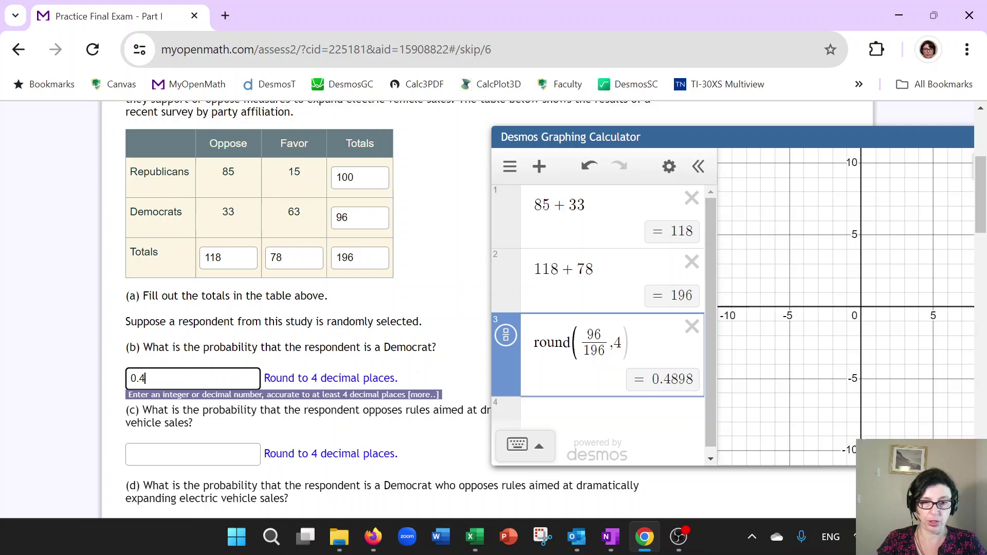
pyautogui.click(314, 436)
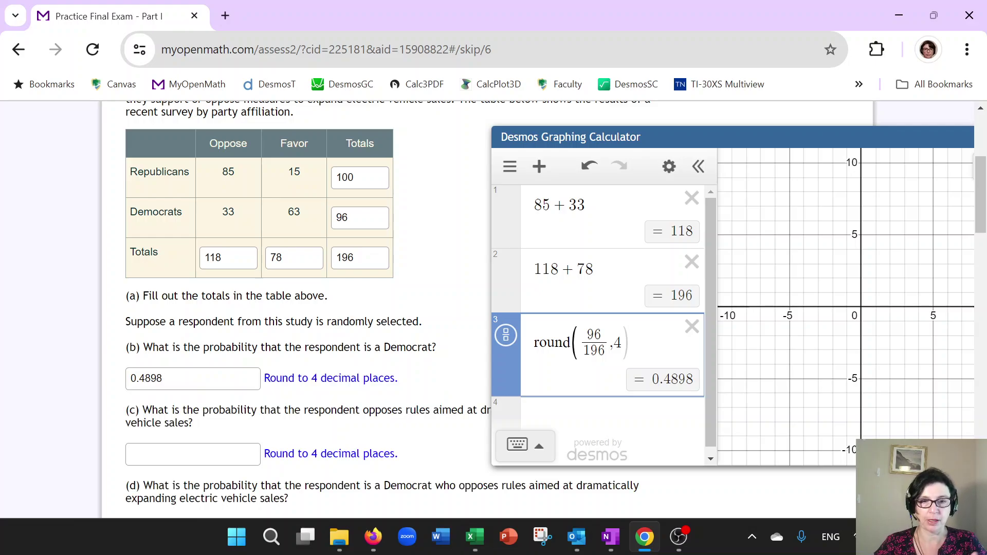
# Compute round(118/196,4) in Desmos and enter 0.602 for part (c).
pyautogui.scroll(-2, 311, 432)
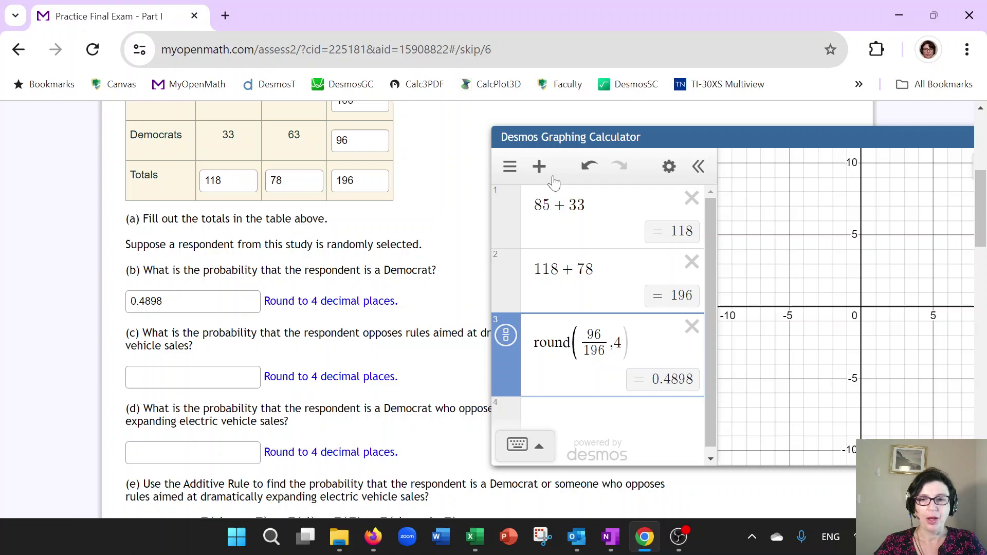
pyautogui.moveTo(603, 144); pyautogui.dragTo(649, 130)
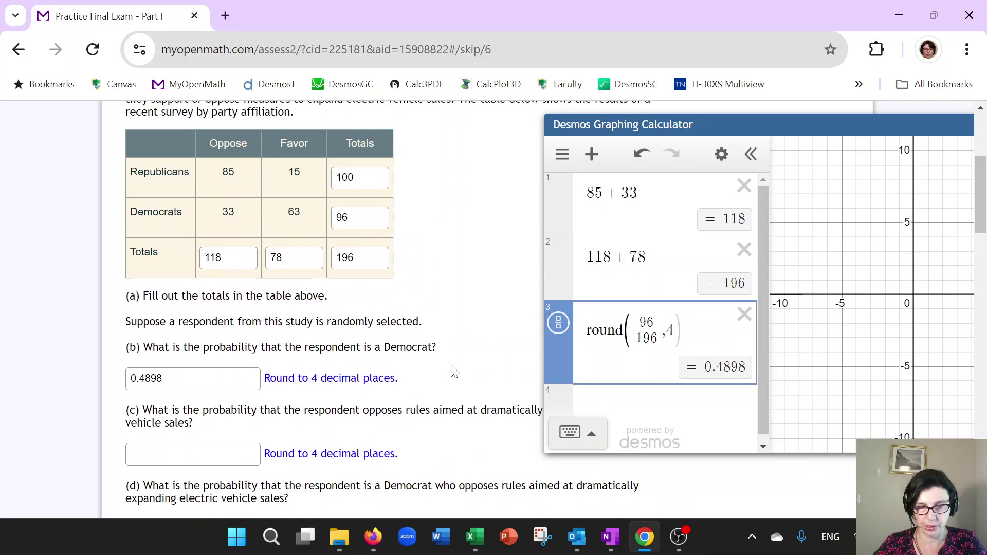
pyautogui.scroll(2, 452, 366)
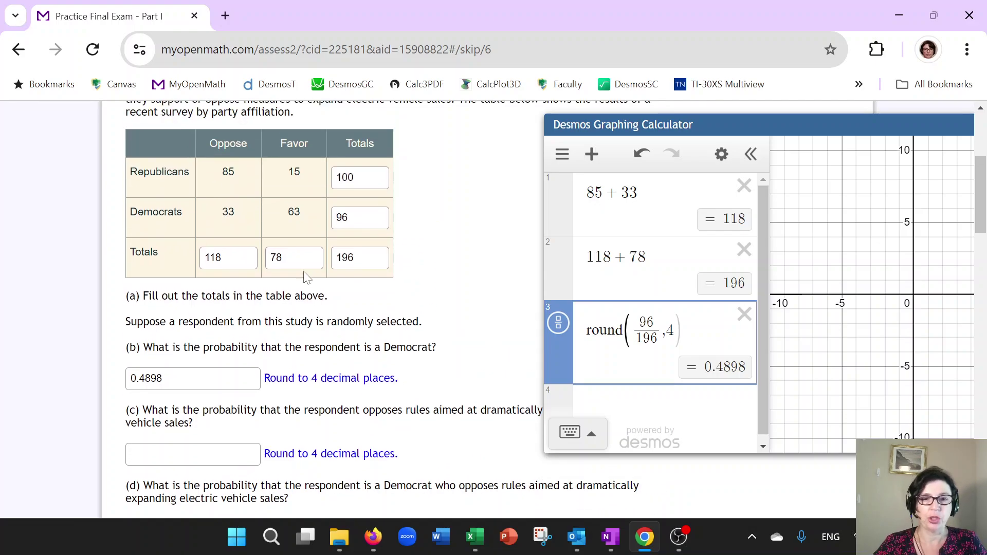
pyautogui.click(613, 400)
pyautogui.write('round(')
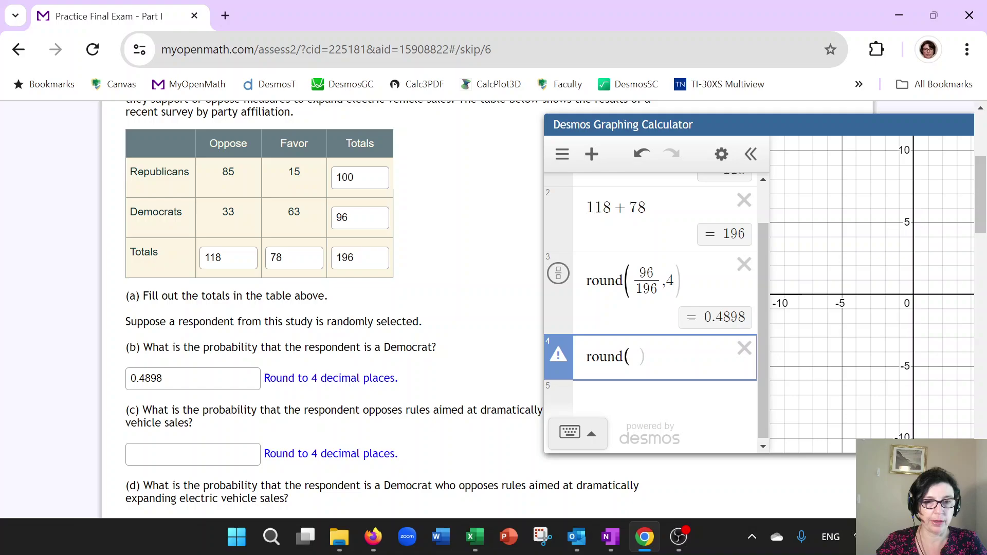
pyautogui.write('118/')
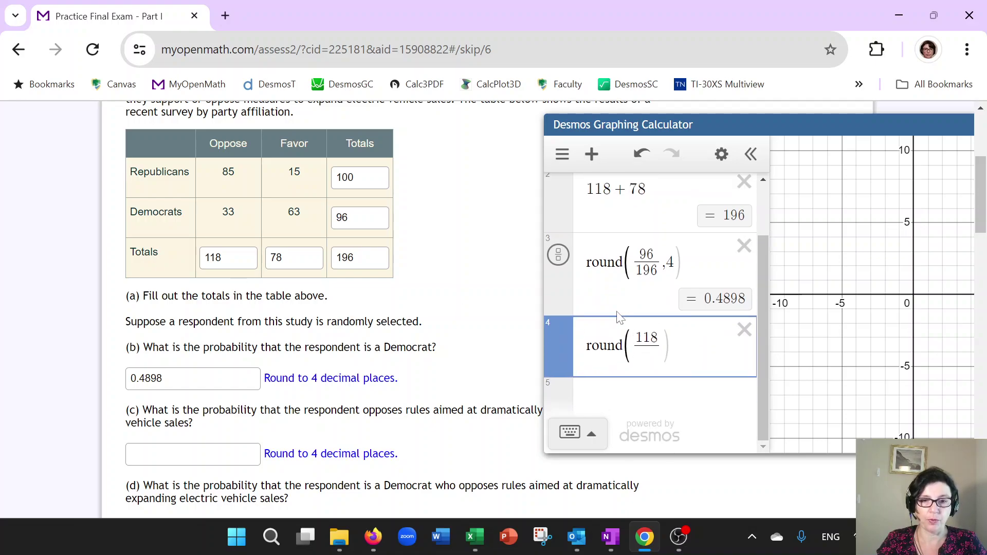
pyautogui.write('196')
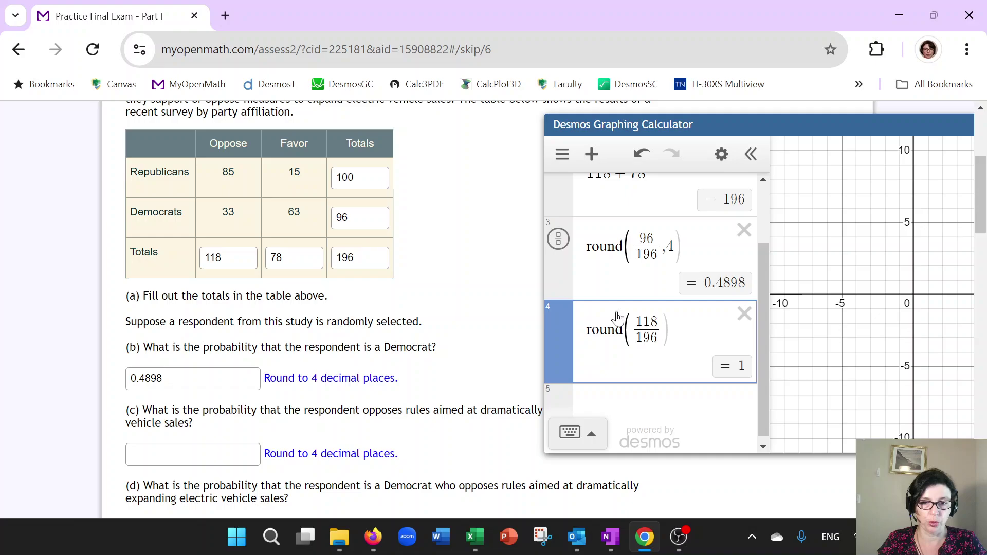
pyautogui.write(',4')
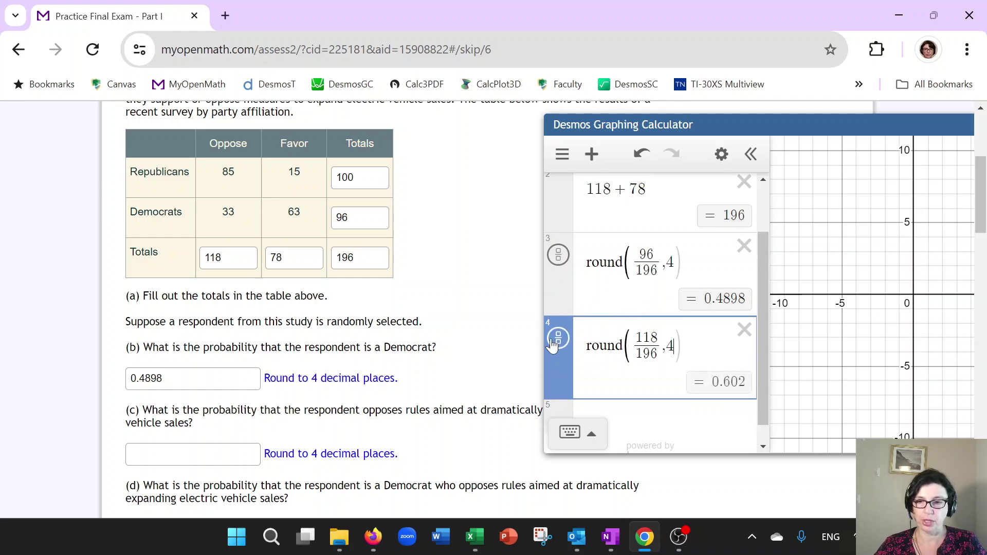
pyautogui.scroll(-1, 335, 309)
pyautogui.click(193, 380)
pyautogui.write('0.602')
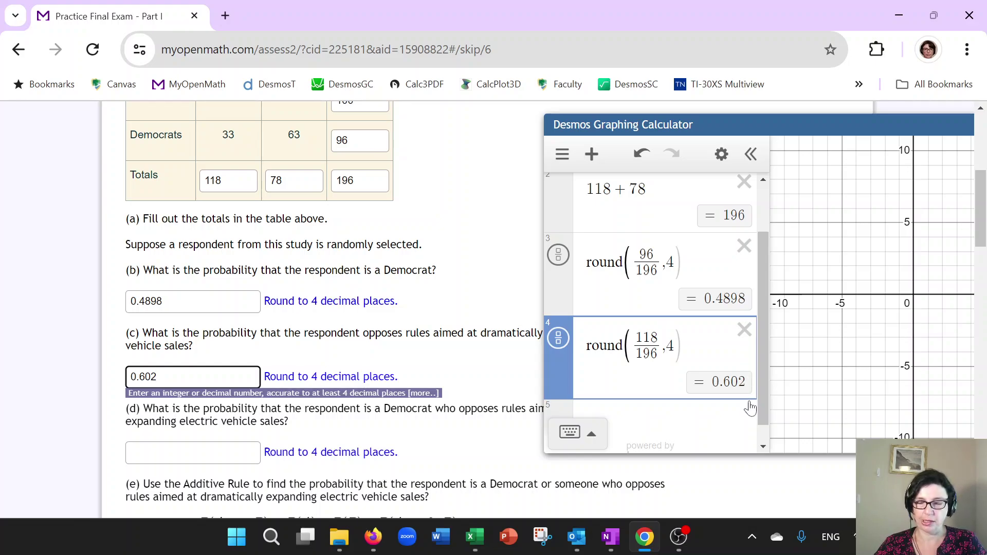
pyautogui.click(193, 452)
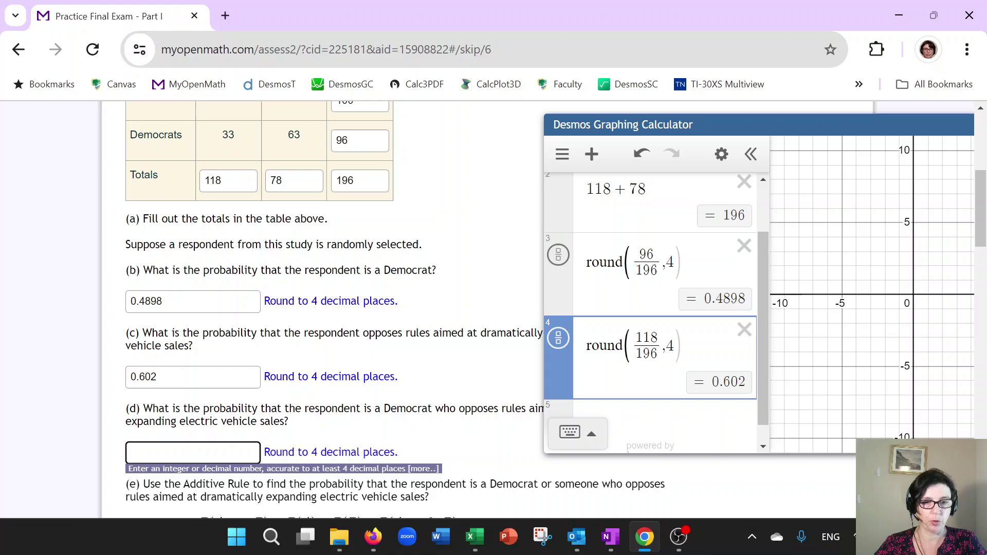
pyautogui.scroll(-1, 441, 346)
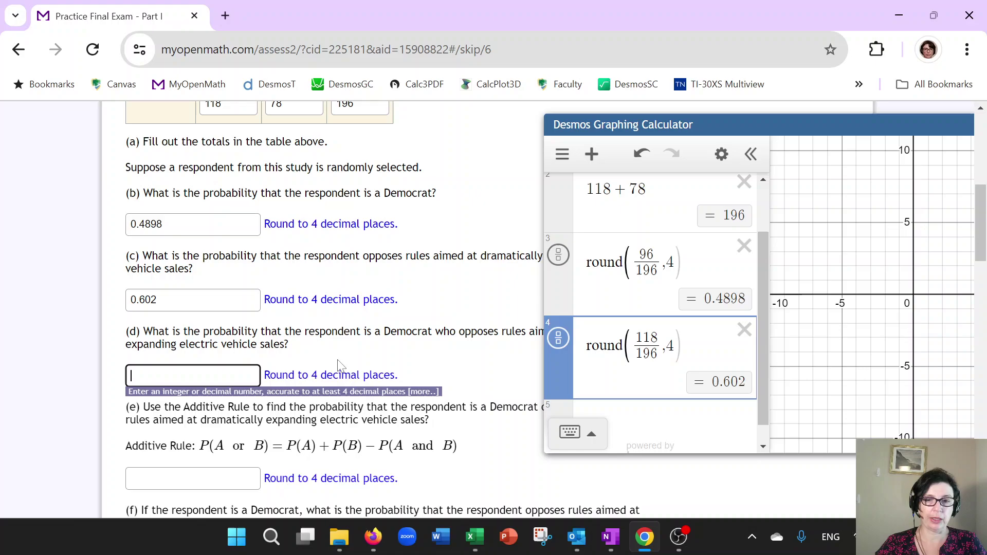
pyautogui.moveTo(558, 135); pyautogui.dragTo(621, 128)
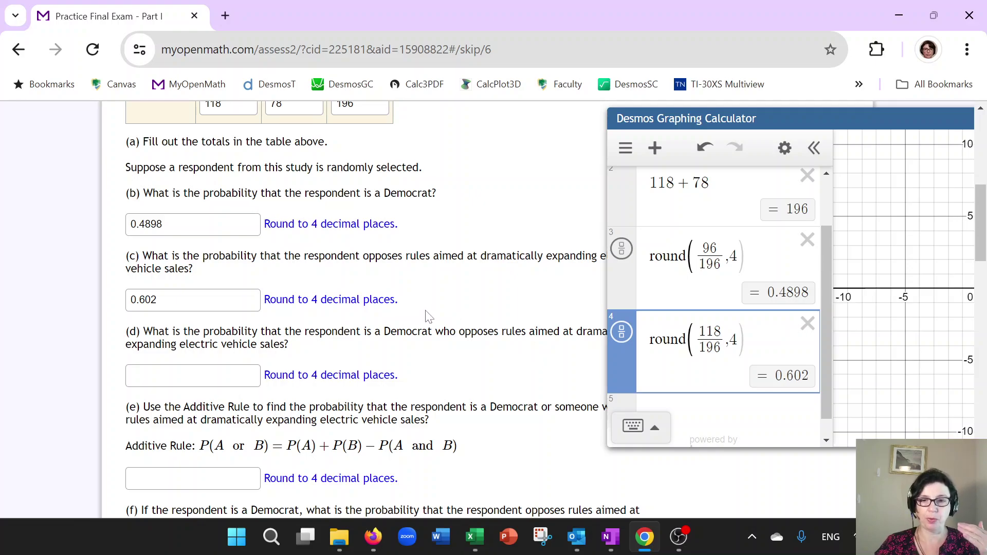
pyautogui.scroll(2, 456, 314)
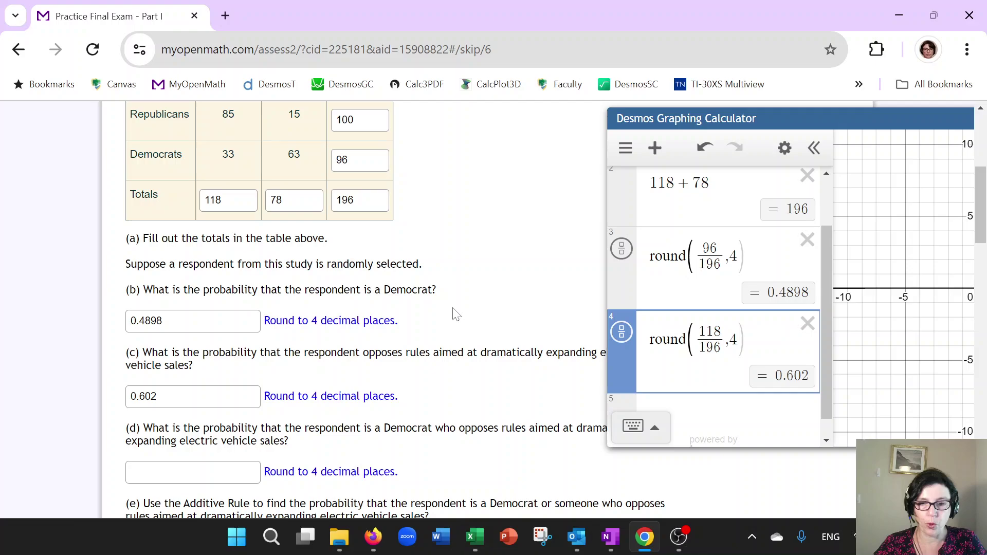
pyautogui.scroll(1, 455, 314)
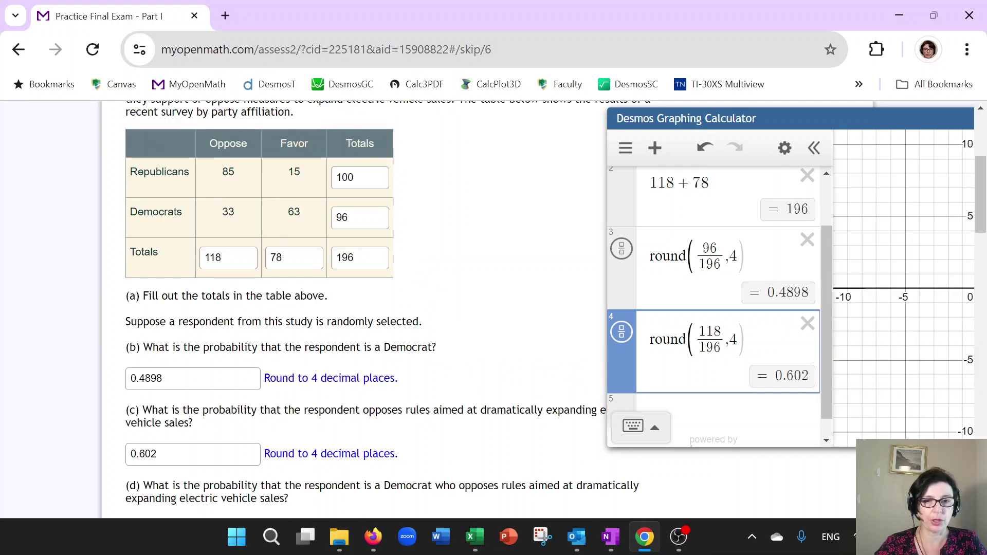
pyautogui.moveTo(222, 211); pyautogui.dragTo(234, 212)
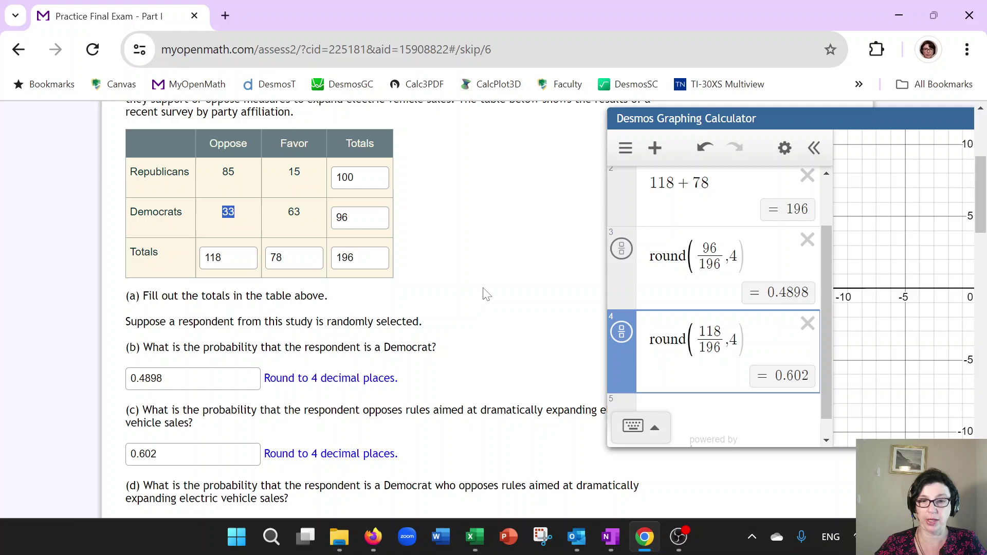
# Compute round(33/196,4) in a new Desmos row.
pyautogui.click(709, 421)
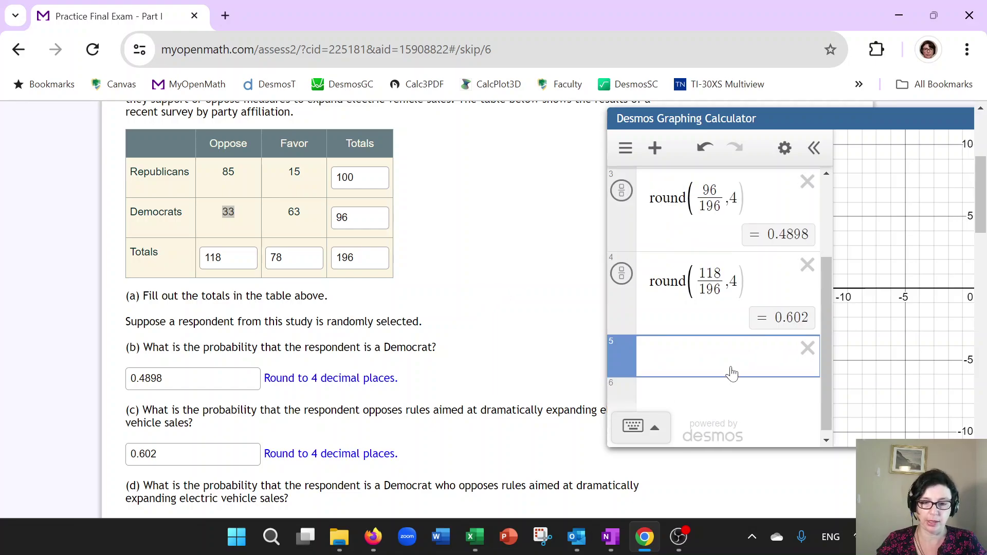
pyautogui.write('round(33')
pyautogui.write('/196')
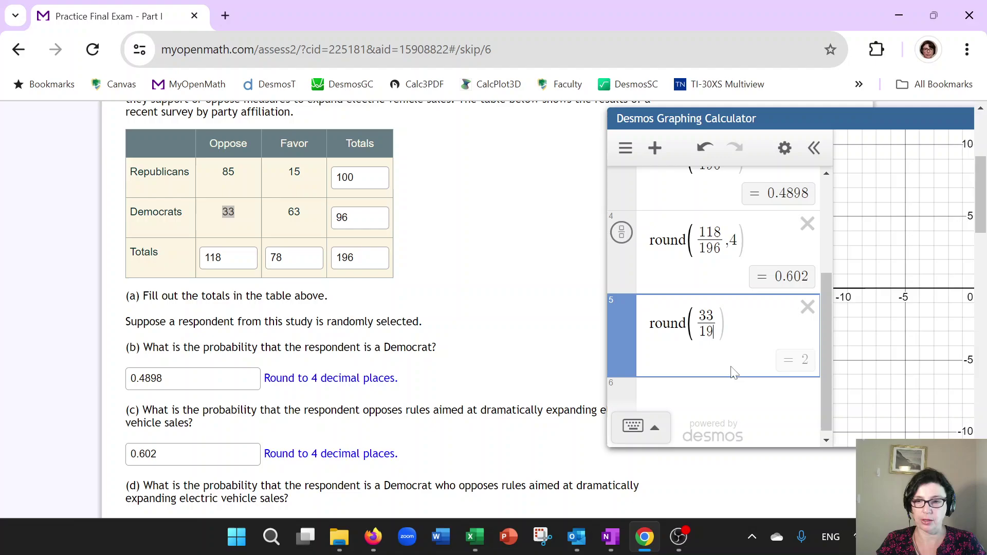
pyautogui.press('Right')
pyautogui.write(',4')
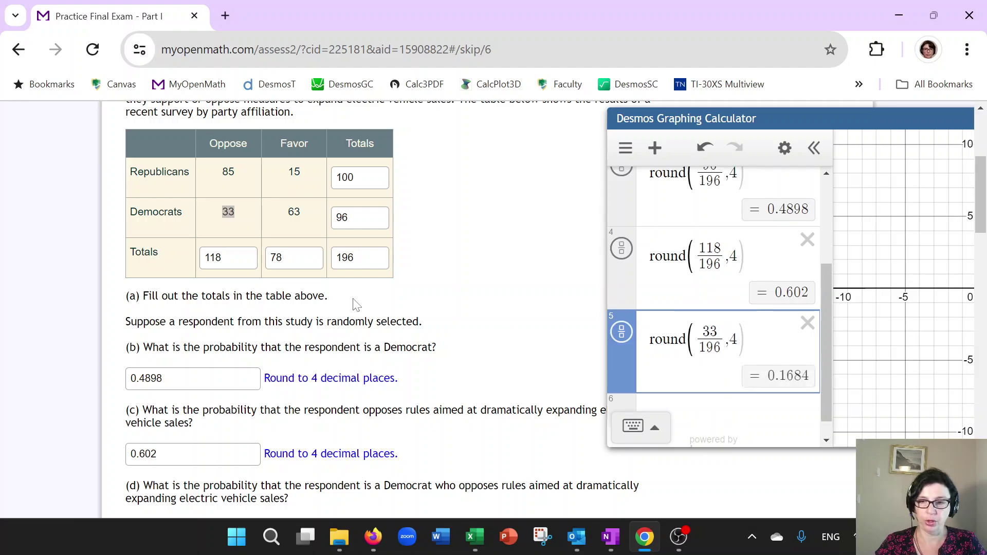
# Enter 0.1684 as the part (d) answer.
pyautogui.scroll(-3, 350, 316)
pyautogui.click(200, 377)
pyautogui.write('0.1684')
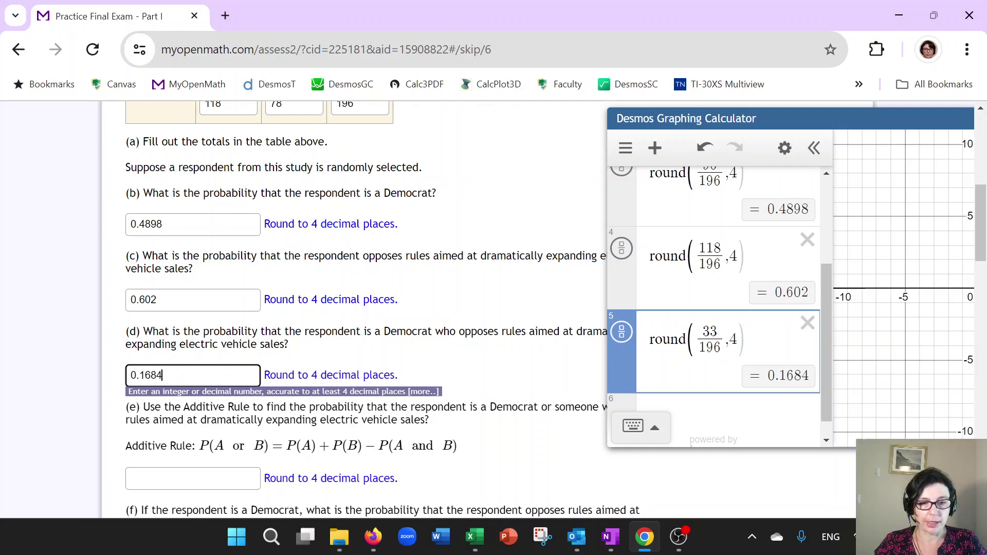
pyautogui.click(303, 419)
pyautogui.scroll(-2, 497, 424)
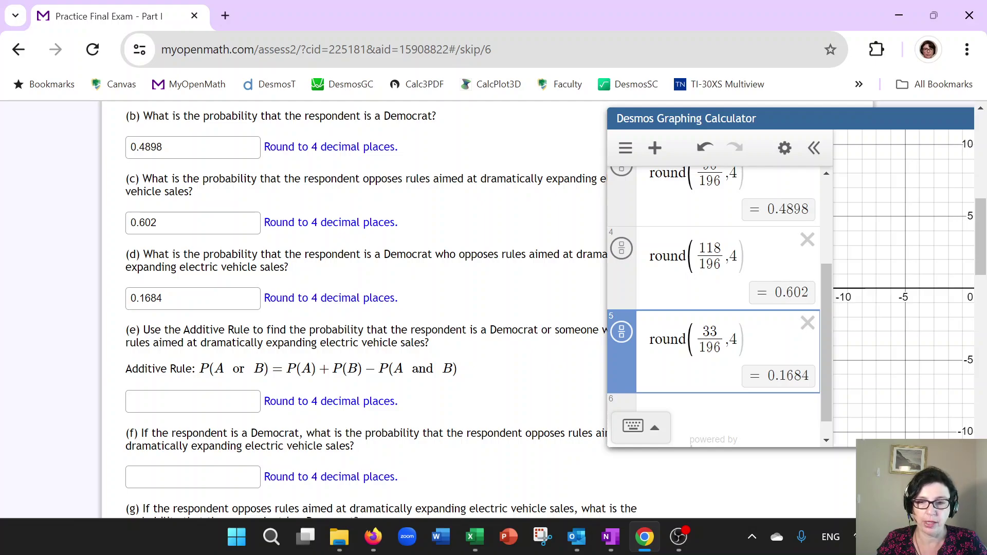
# Compute the Additive Rule sum 0.4898 + 0.602 − 0.1684 in Desmos.
pyautogui.moveTo(538, 329); pyautogui.dragTo(559, 330)
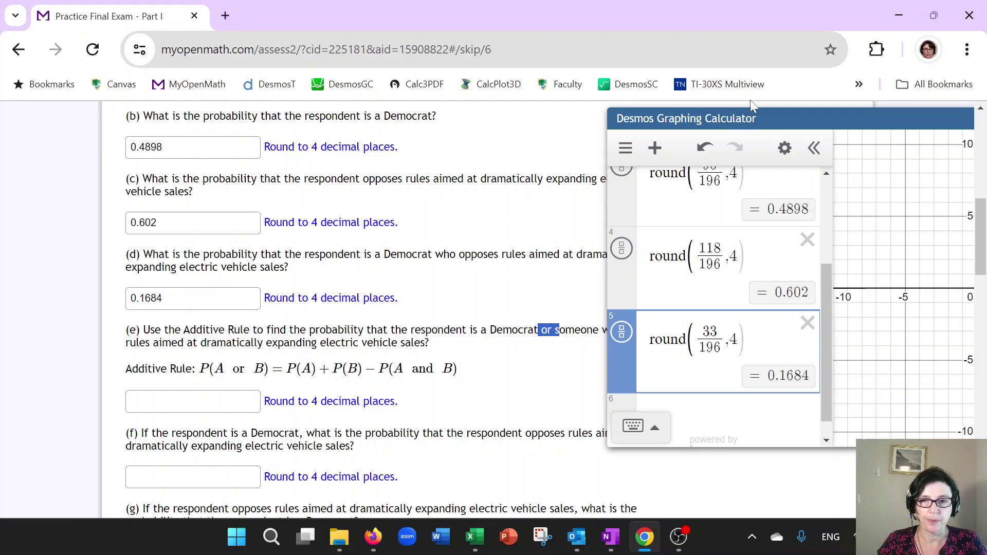
pyautogui.moveTo(751, 118); pyautogui.dragTo(642, 111)
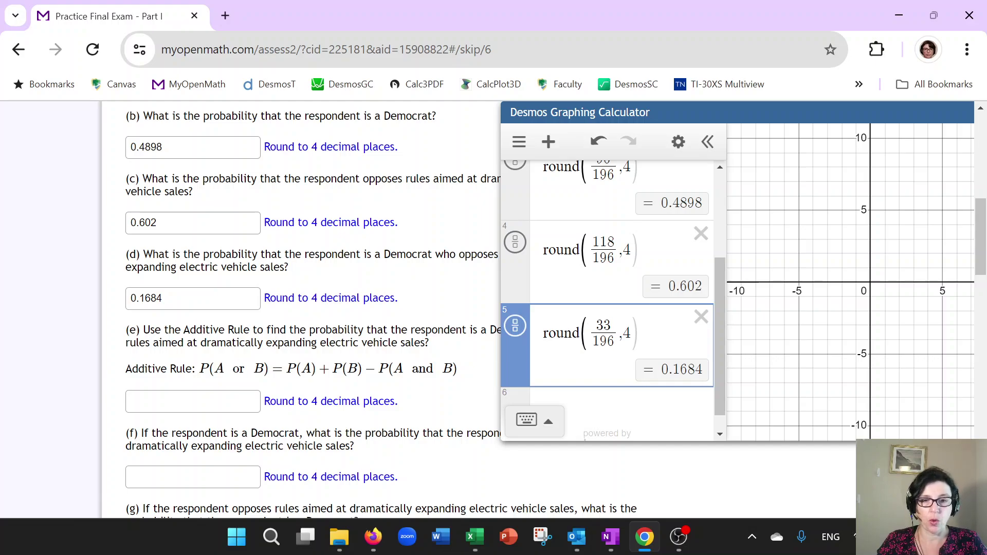
pyautogui.scroll(1, 308, 308)
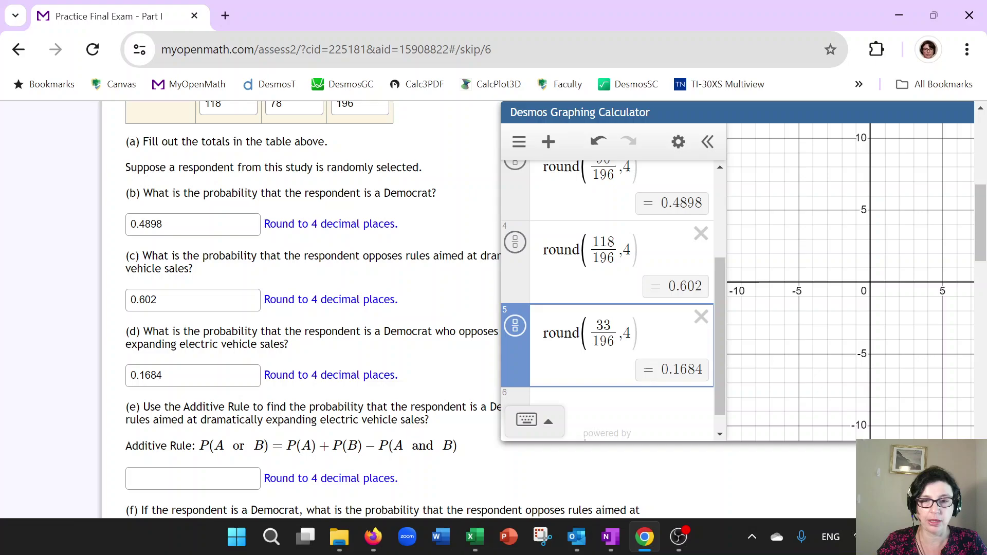
pyautogui.click(612, 407)
pyautogui.write('0.4898+')
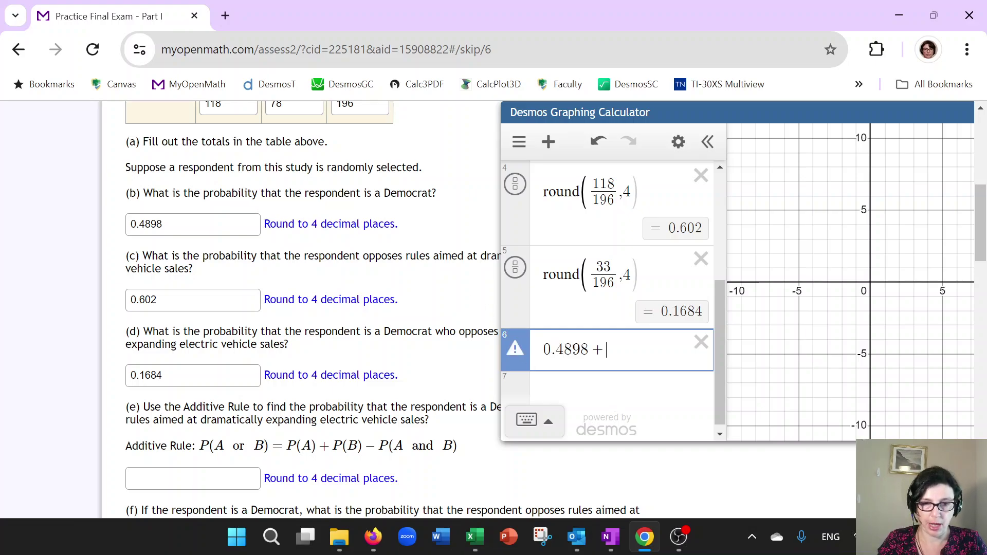
pyautogui.write('0.602')
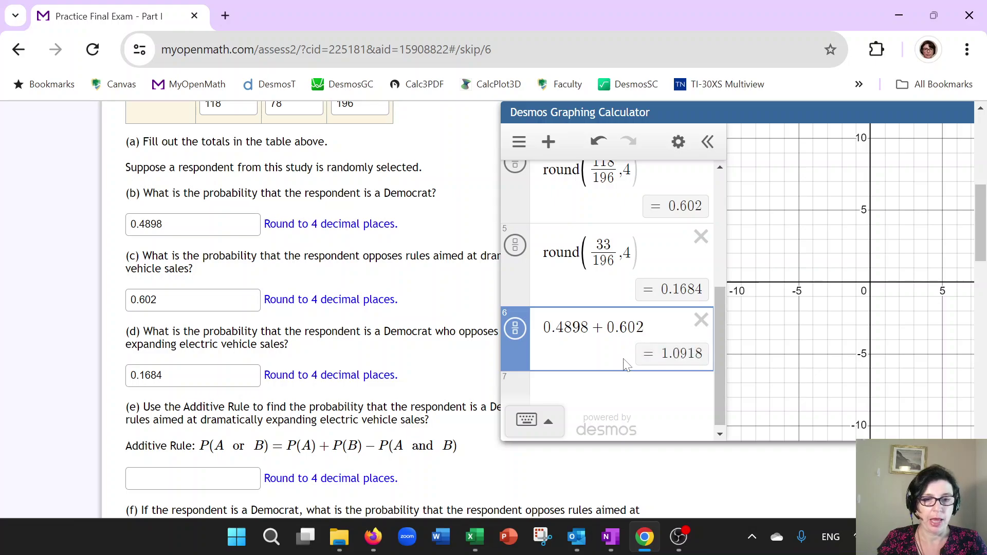
pyautogui.write('+0')
pyautogui.press('BackSpace')
pyautogui.press('BackSpace')
pyautogui.write('-')
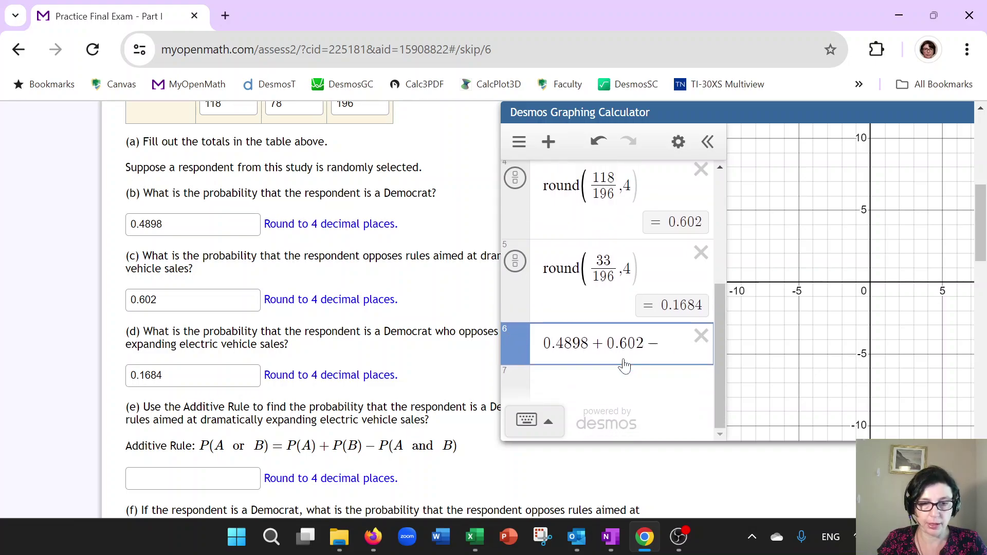
pyautogui.write('0.1684')
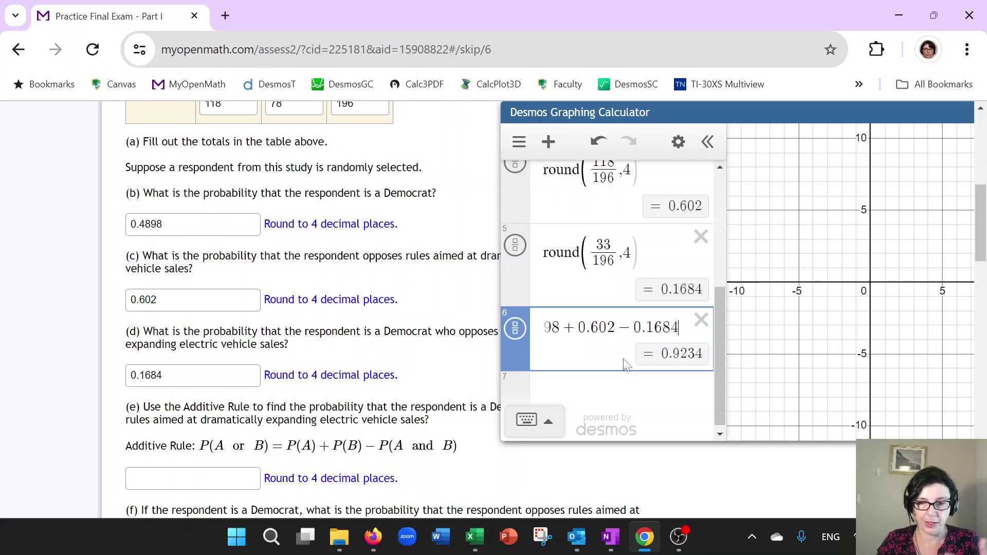
# Enter 0.9234 as the part (e) answer.
pyautogui.scroll(-3, 261, 285)
pyautogui.click(192, 324)
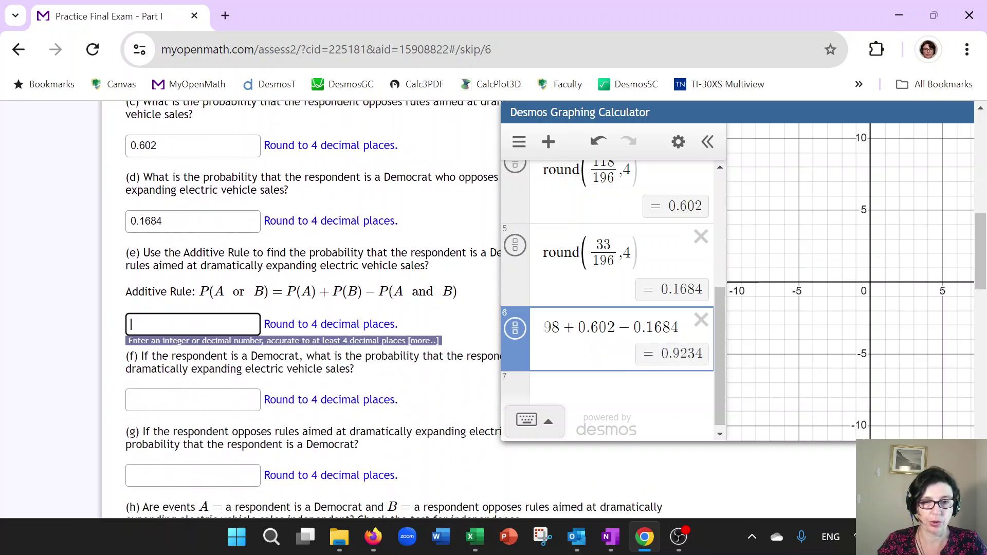
pyautogui.write('0.92')
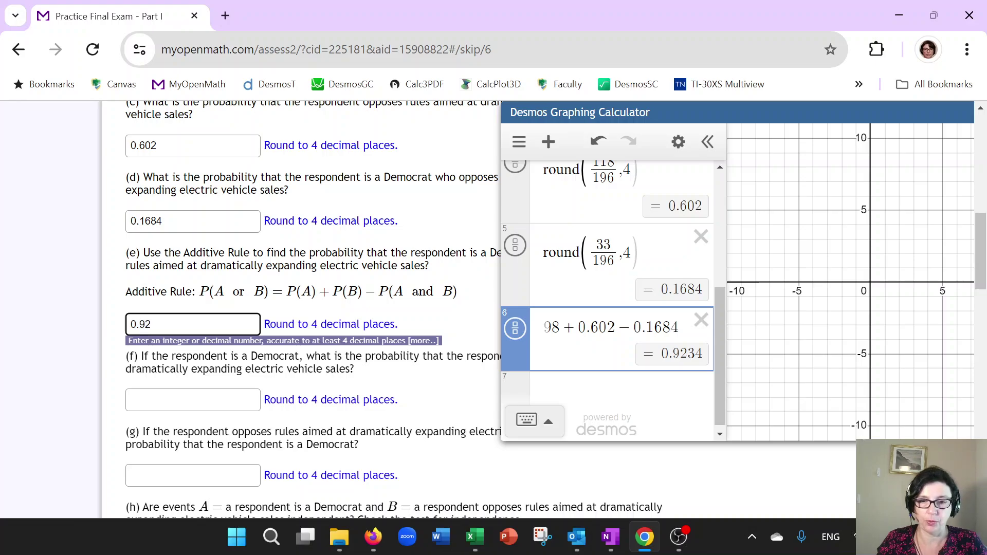
pyautogui.write('34')
pyautogui.click(300, 310)
pyautogui.scroll(-3, 299, 310)
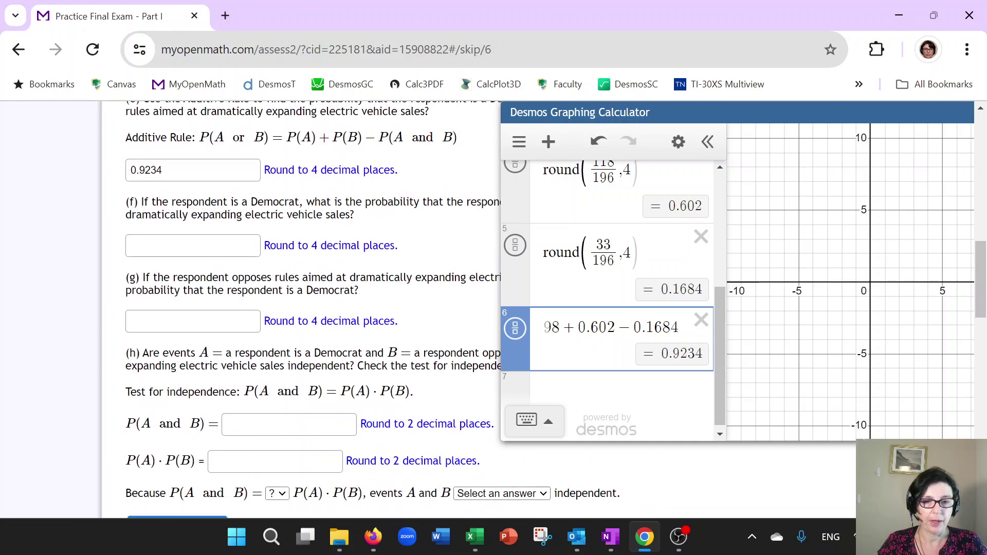
pyautogui.scroll(2, 308, 308)
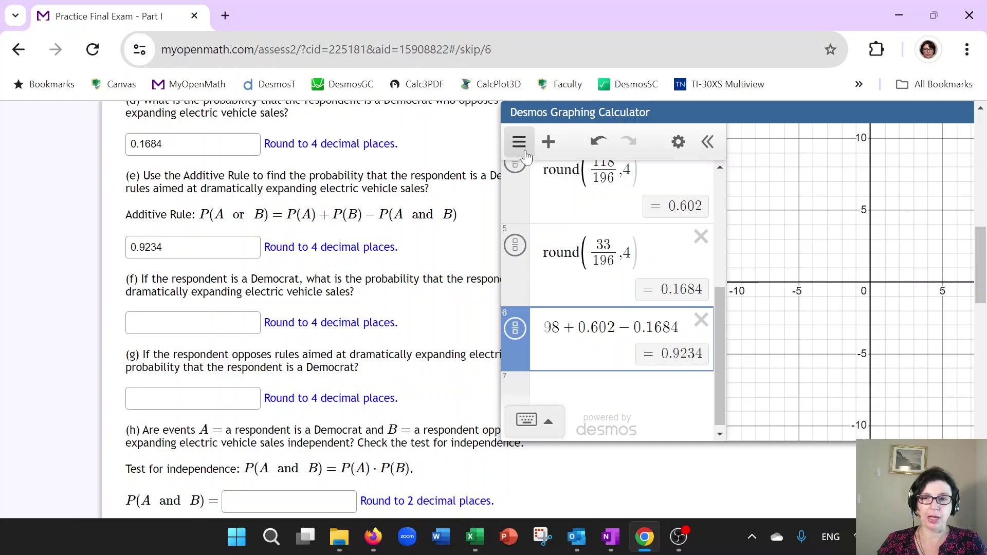
# Move Desmos aside, highlight part (f)'s condition, and start a fraction with denominator 96.
pyautogui.moveTo(578, 116); pyautogui.dragTo(721, 130)
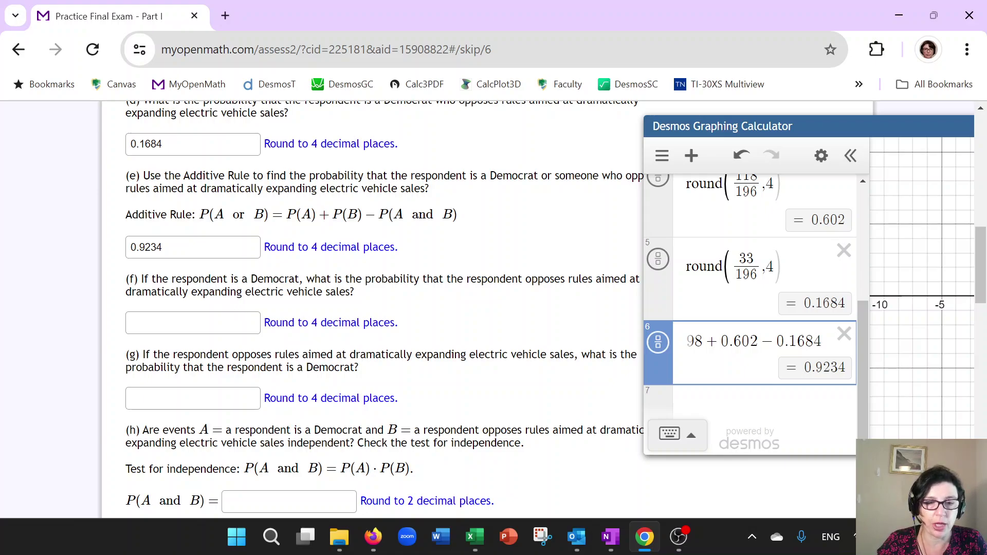
pyautogui.moveTo(141, 279); pyautogui.dragTo(298, 279)
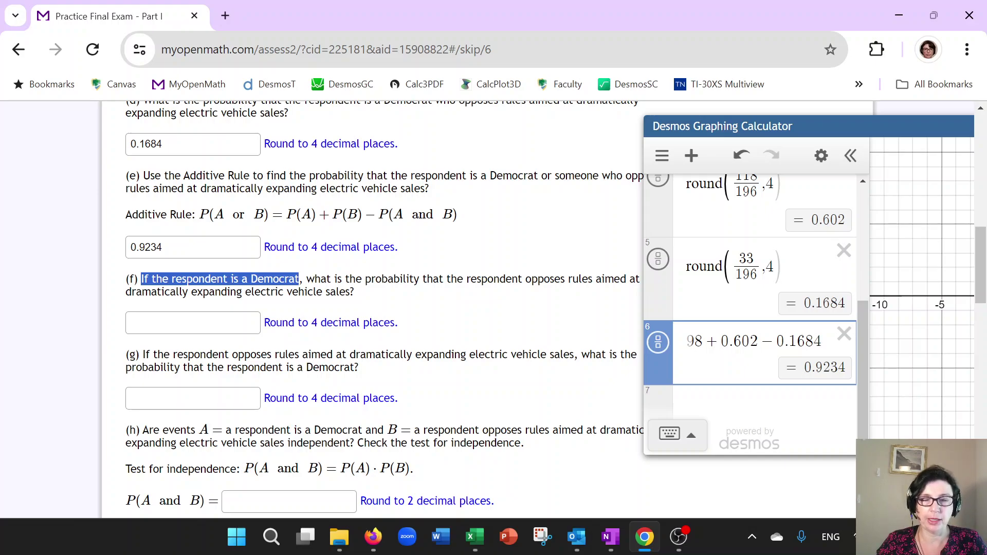
pyautogui.click(759, 411)
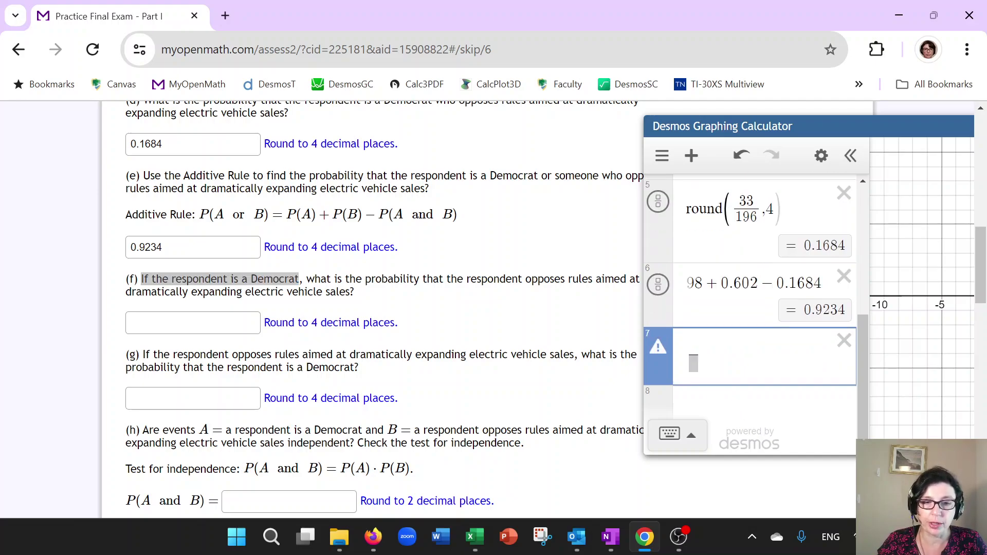
pyautogui.press('Down')
pyautogui.scroll(15, 508, 293)
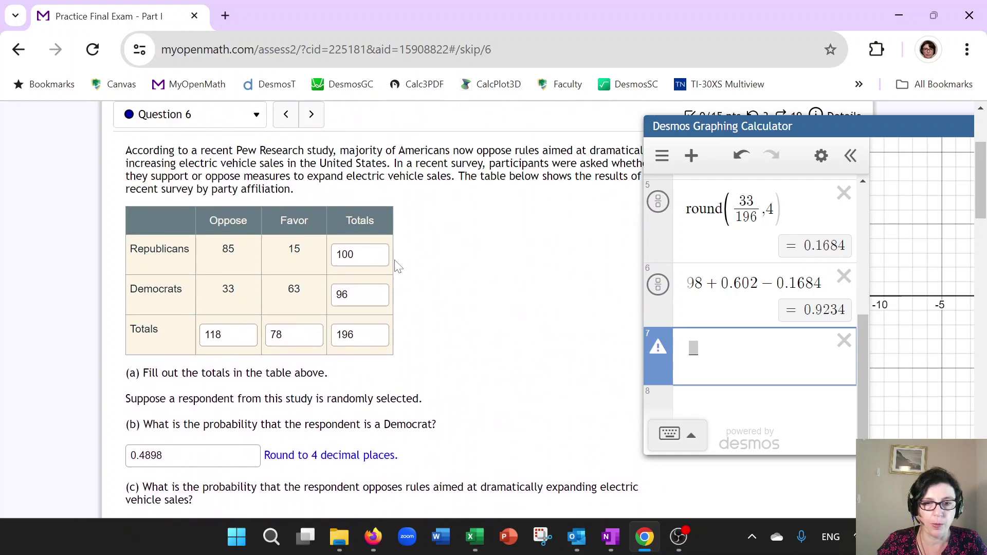
pyautogui.click(360, 295)
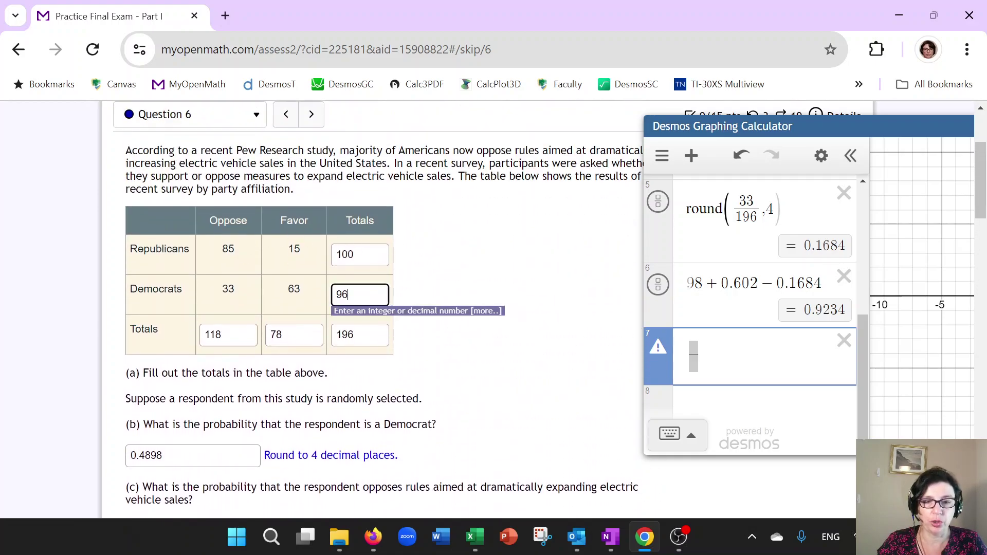
pyautogui.doubleClick(342, 295)
pyautogui.click(360, 295)
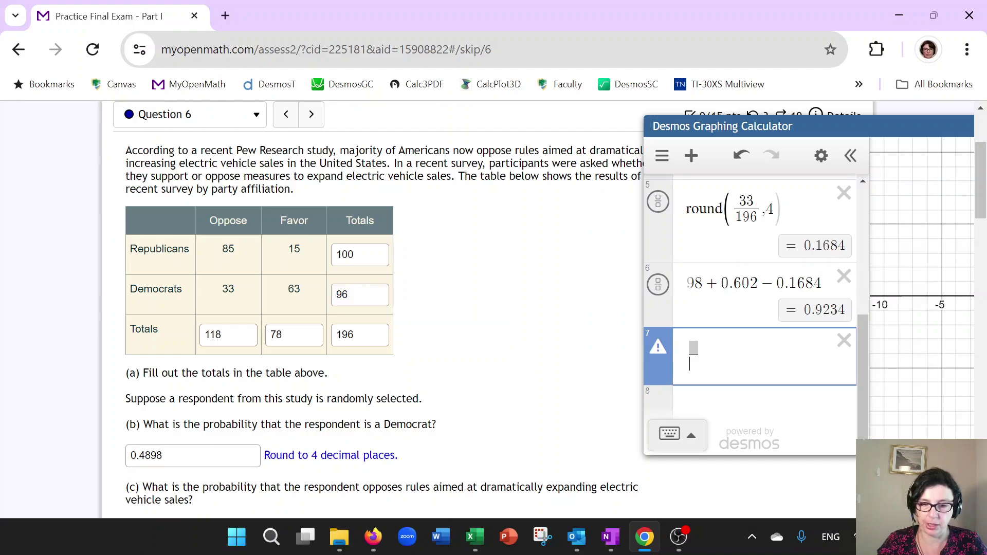
pyautogui.write('96')
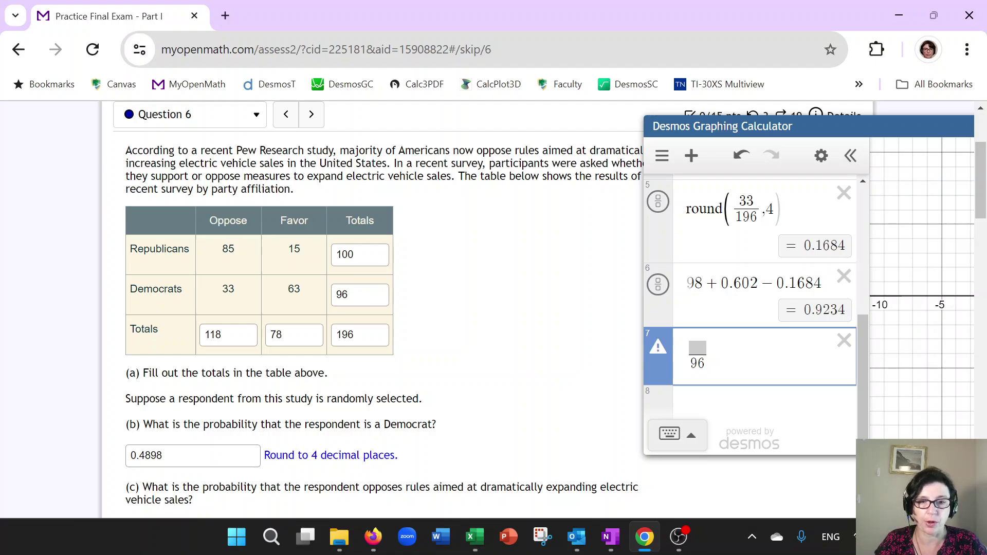
# Complete round(33/96,4) in Desmos and enter 0.3438 for part (f).
pyautogui.doubleClick(227, 290)
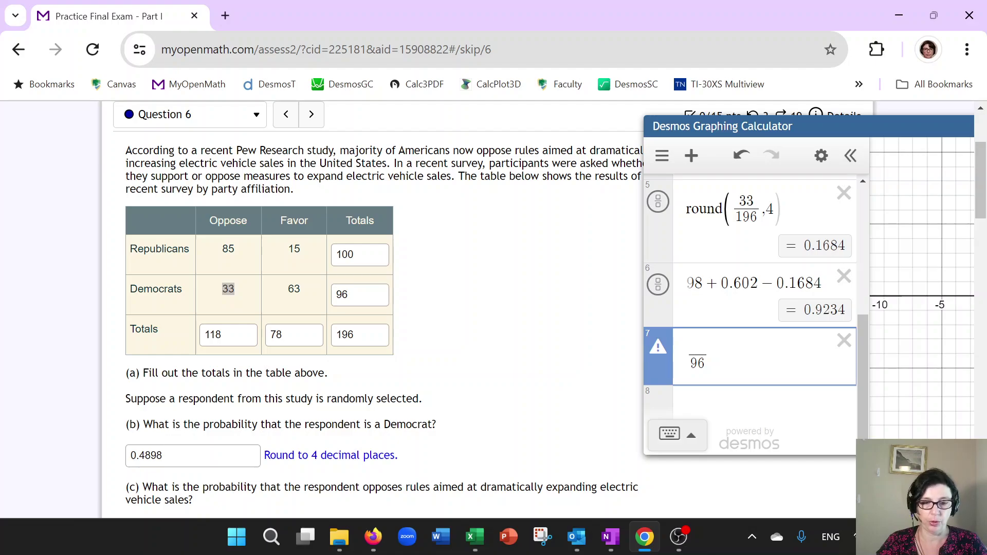
pyautogui.write('33')
pyautogui.hotkey('ctrl', 'a')
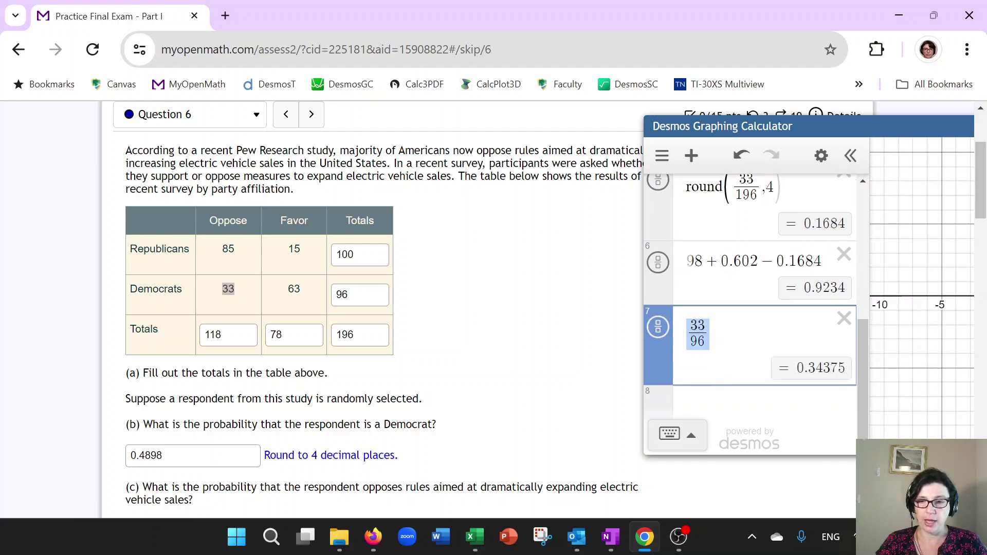
pyautogui.write('(')
pyautogui.press('Home')
pyautogui.write('round')
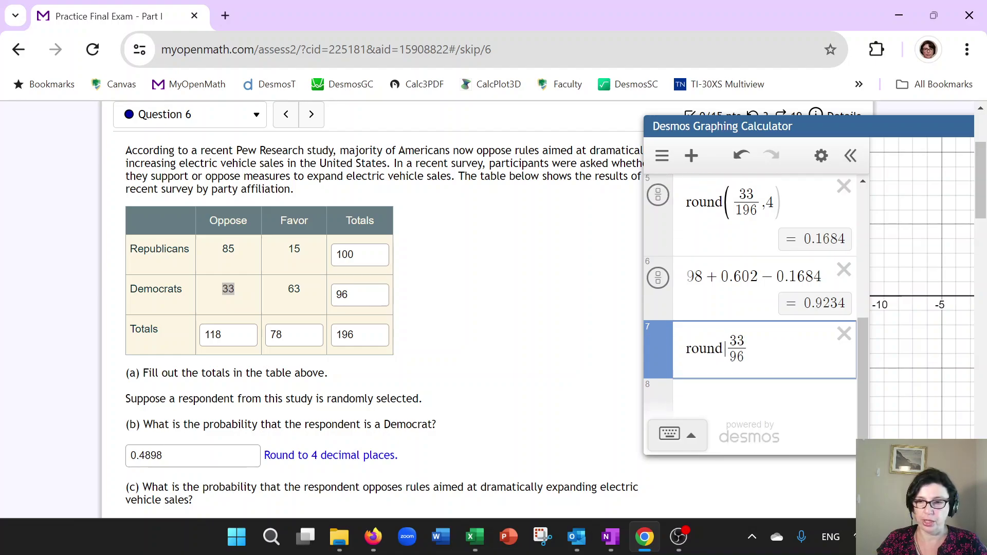
pyautogui.click(749, 343)
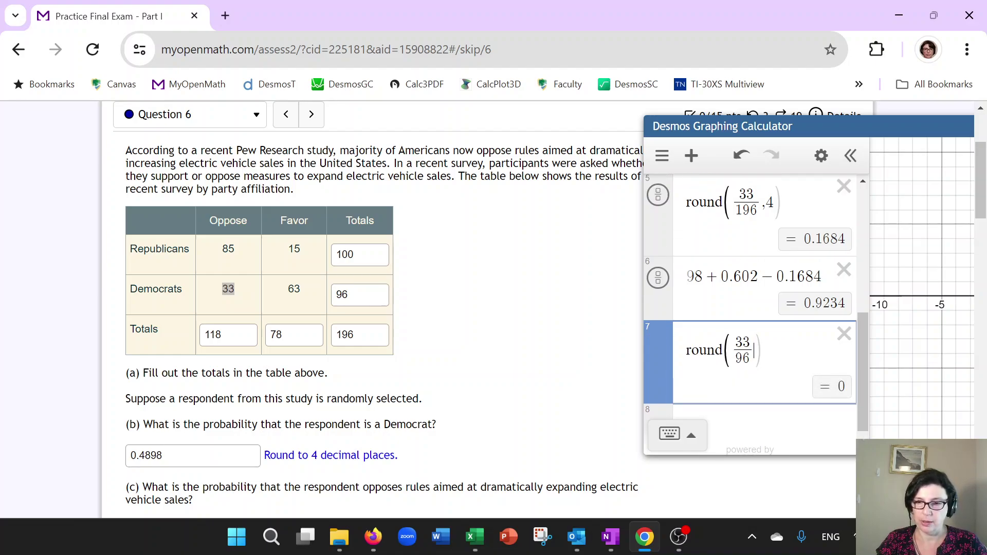
pyautogui.write(',4')
pyautogui.scroll(-7, 501, 352)
pyautogui.click(190, 400)
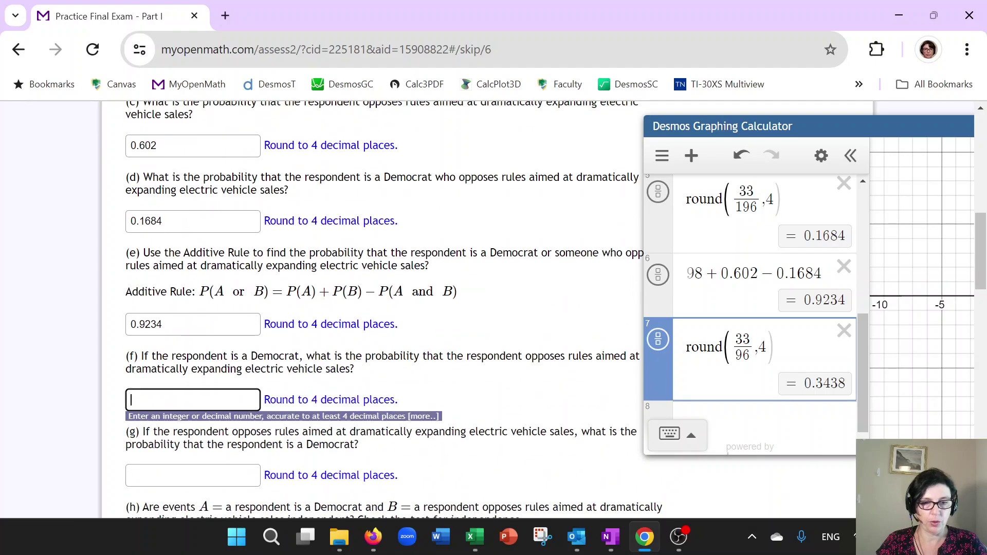
pyautogui.write('0.3438')
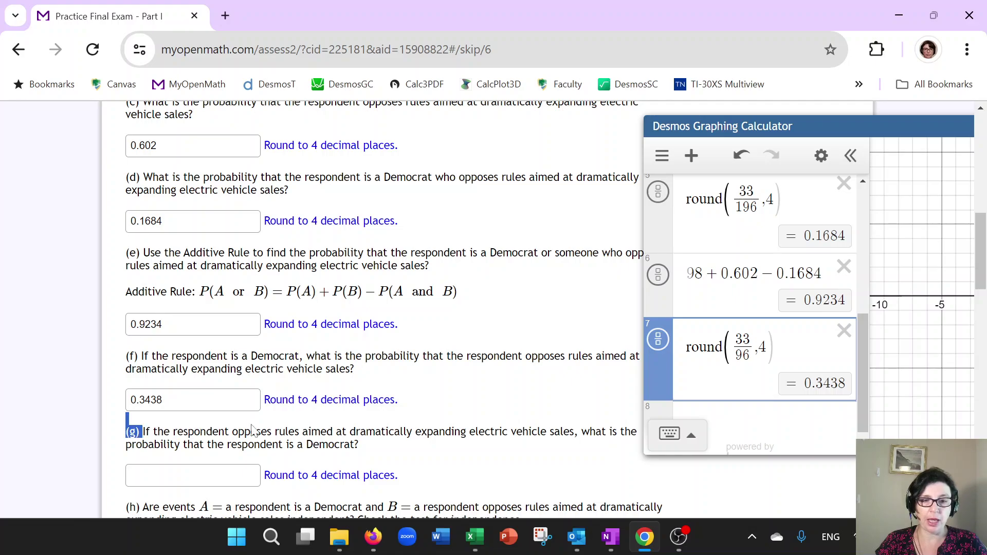
# Highlight part (g)'s condition and compute round(33/118,4) in Desmos.
pyautogui.moveTo(142, 432); pyautogui.dragTo(388, 432)
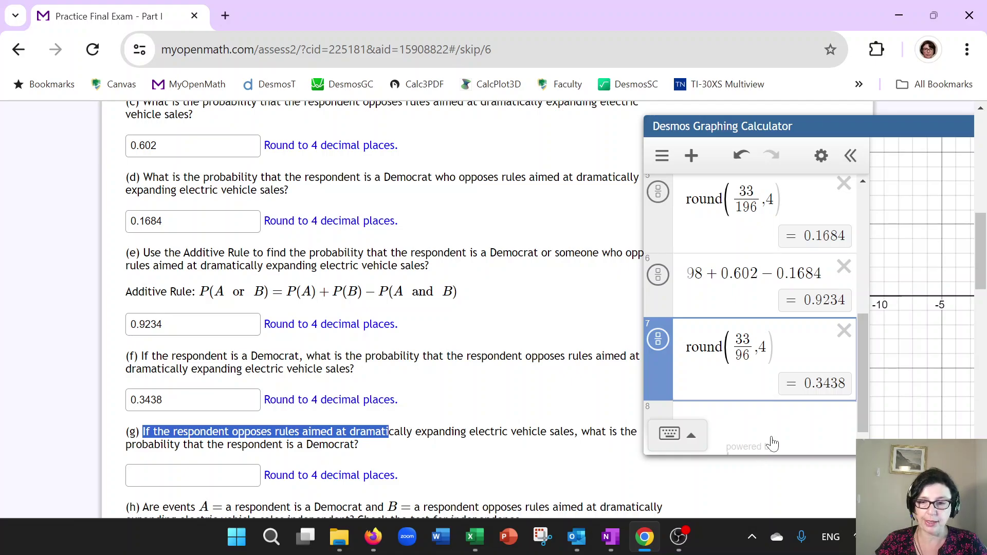
pyautogui.click(772, 421)
pyautogui.write('round(/')
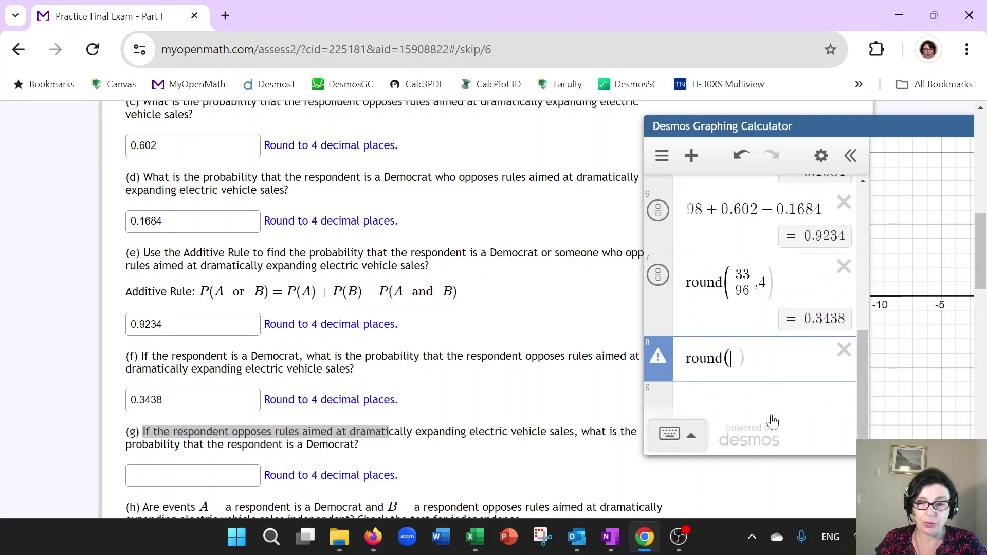
pyautogui.scroll(-2, 208, 383)
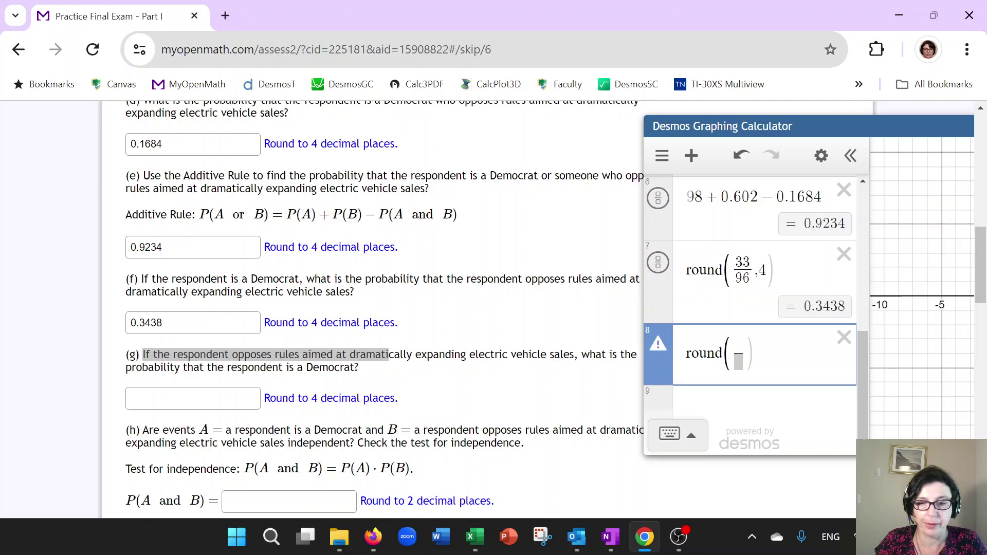
pyautogui.scroll(10, 467, 346)
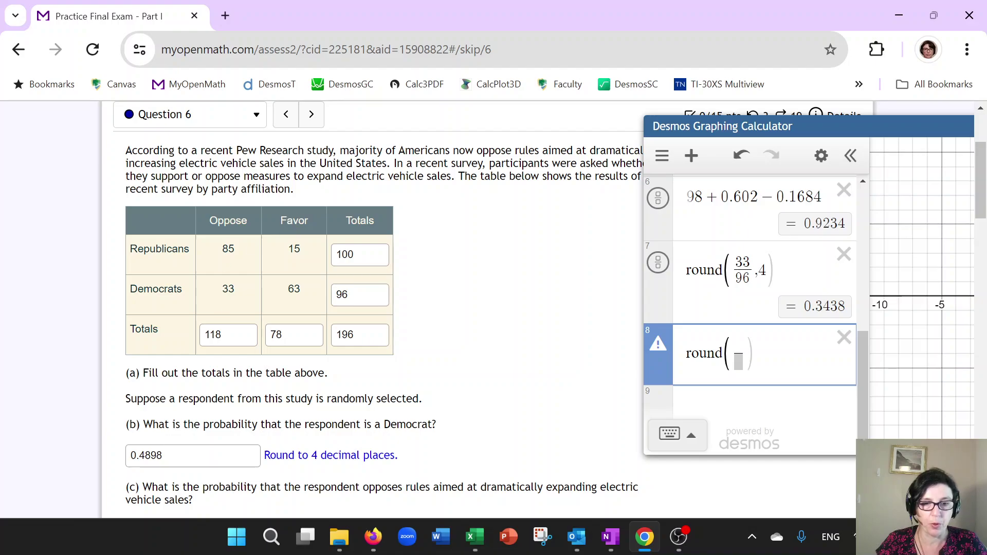
pyautogui.write('/118')
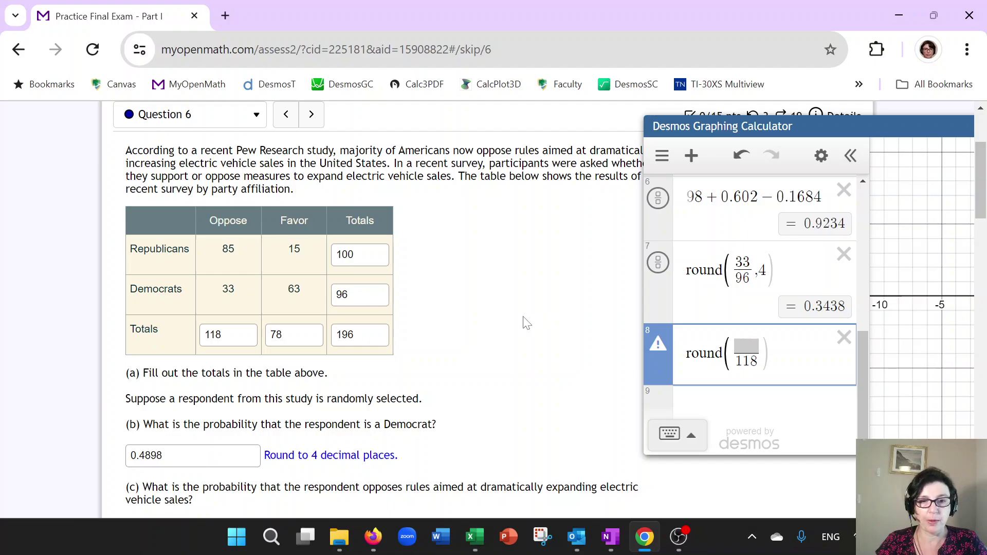
pyautogui.press('Up')
pyautogui.write('33')
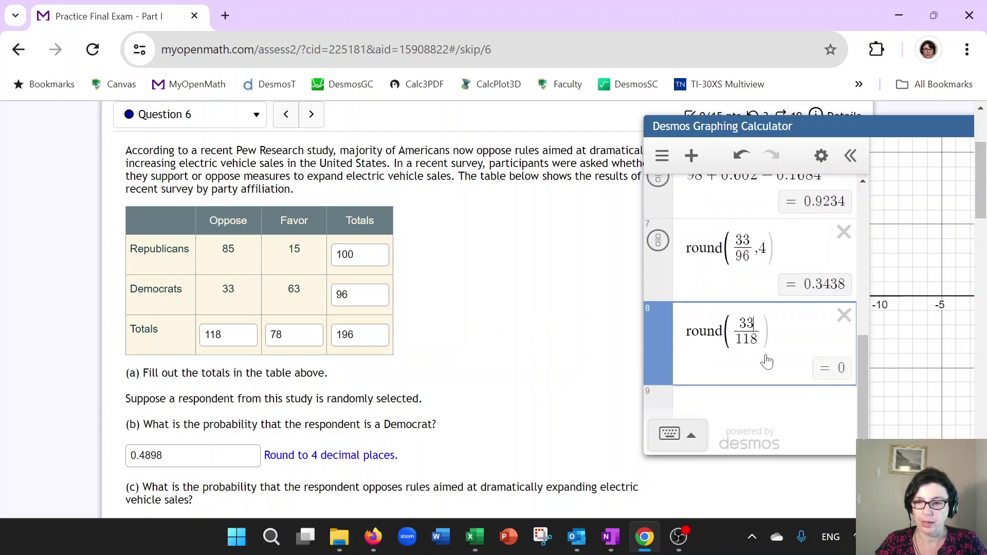
pyautogui.press('Right')
pyautogui.write(',4')
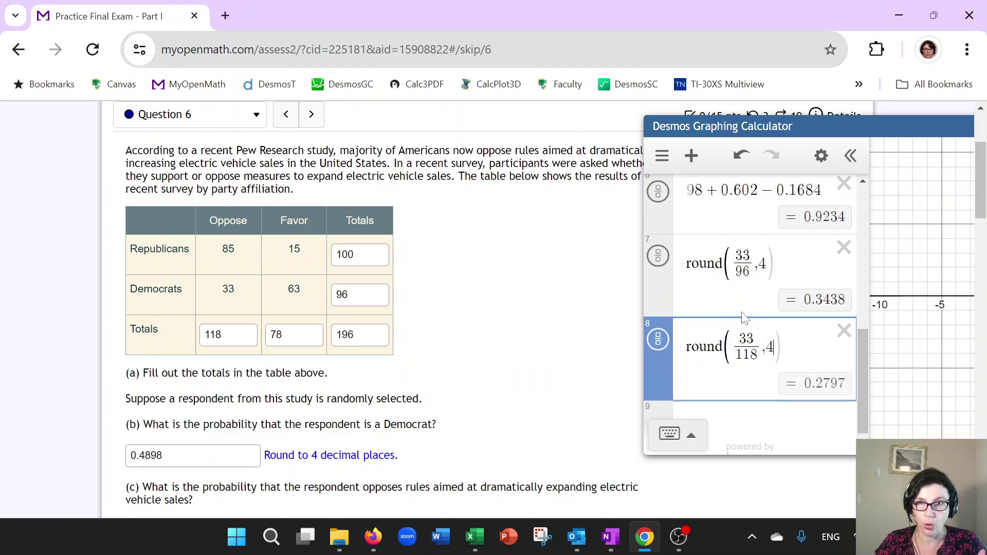
# Enter 0.2797 as the part (g) answer.
pyautogui.scroll(-1, 410, 337)
pyautogui.scroll(-8, 410, 336)
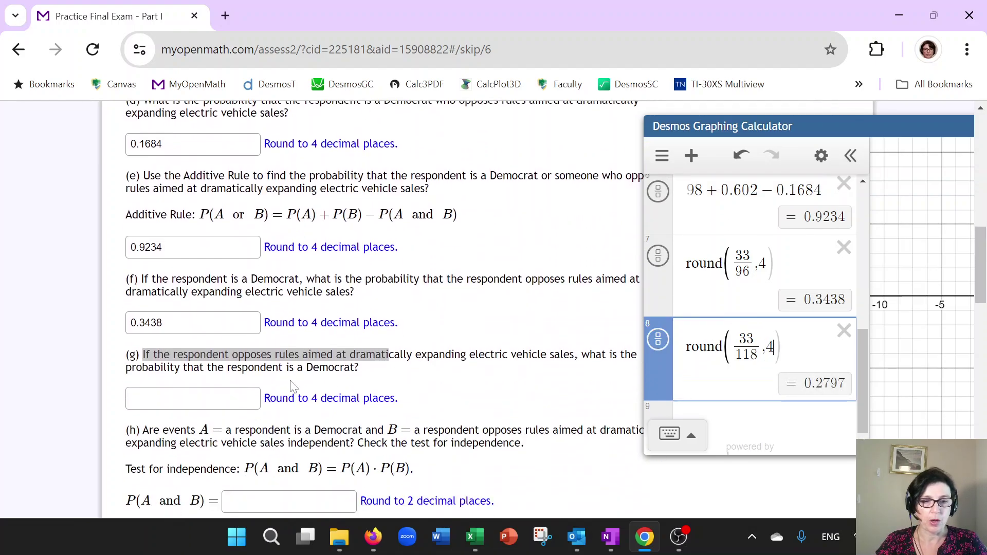
pyautogui.click(247, 395)
pyautogui.write('0.2797')
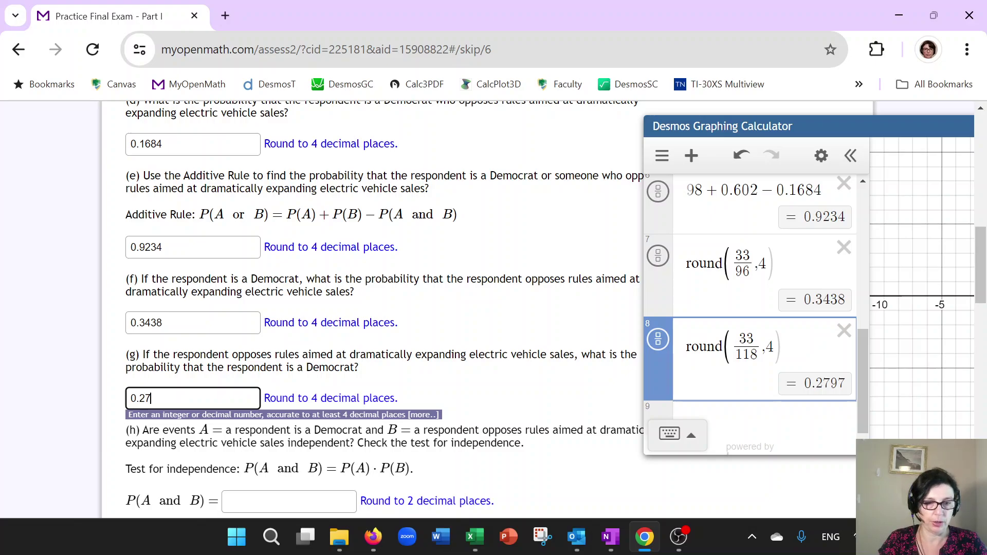
# Confirm the part (g) answer and highlight part (d) for comparison with part (h).
pyautogui.click(568, 460)
pyautogui.scroll(-3, 568, 459)
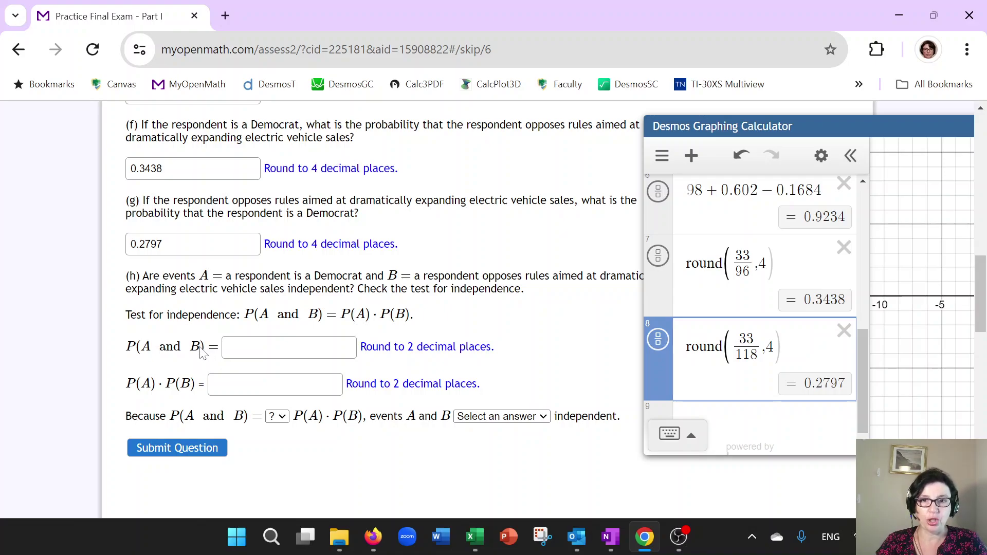
pyautogui.scroll(5, 370, 308)
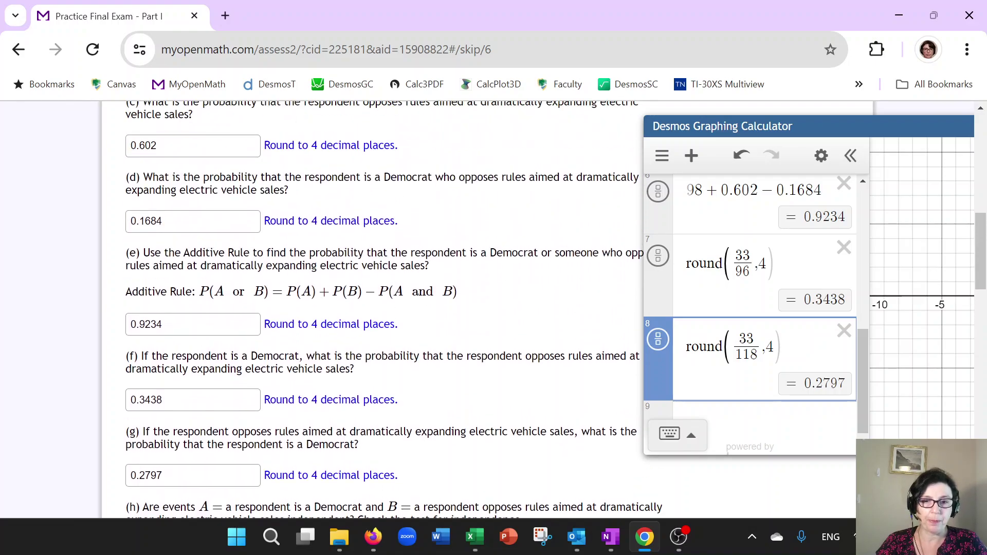
pyautogui.scroll(2, 370, 308)
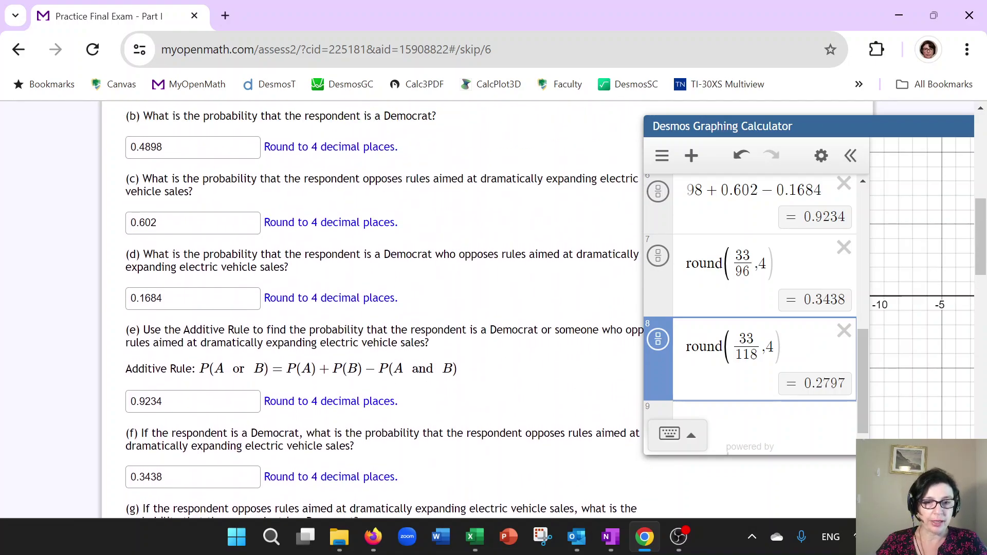
pyautogui.moveTo(144, 254); pyautogui.dragTo(337, 282)
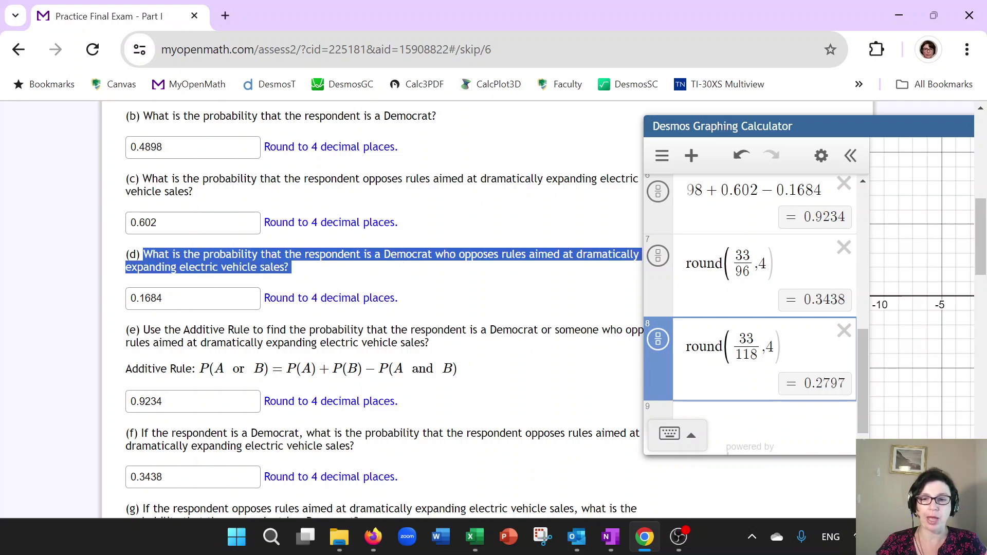
pyautogui.scroll(-5, 514, 267)
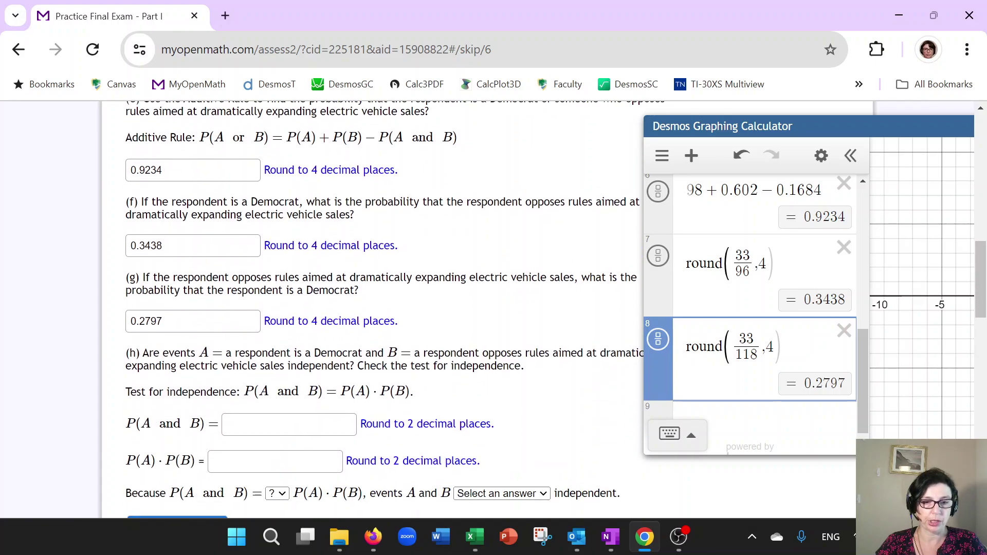
pyautogui.scroll(3, 517, 268)
# Zoom the page out to reach part (h), then restore normal zoom.
pyautogui.press('Tab')
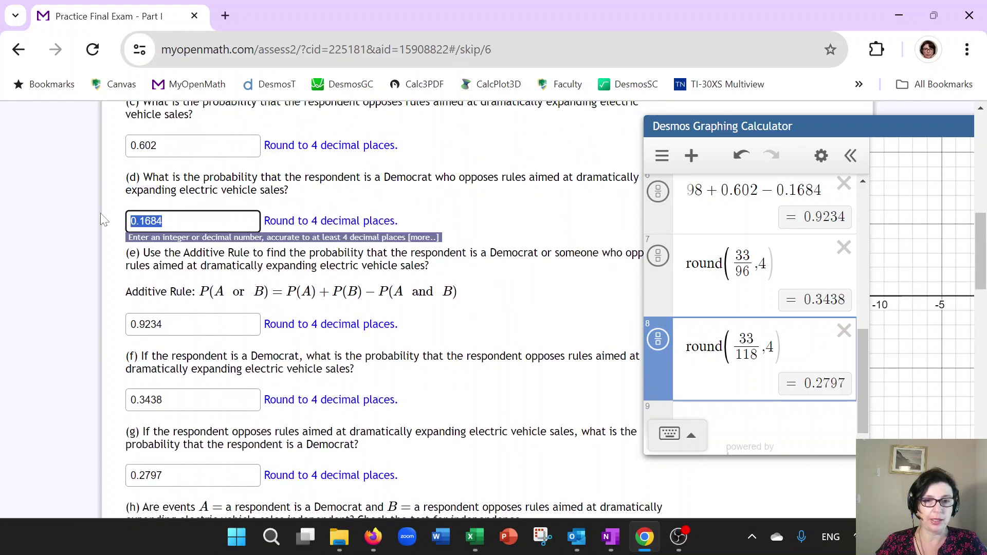
pyautogui.hotkey('ctrl', '-')
pyautogui.scroll(-3, 406, 355)
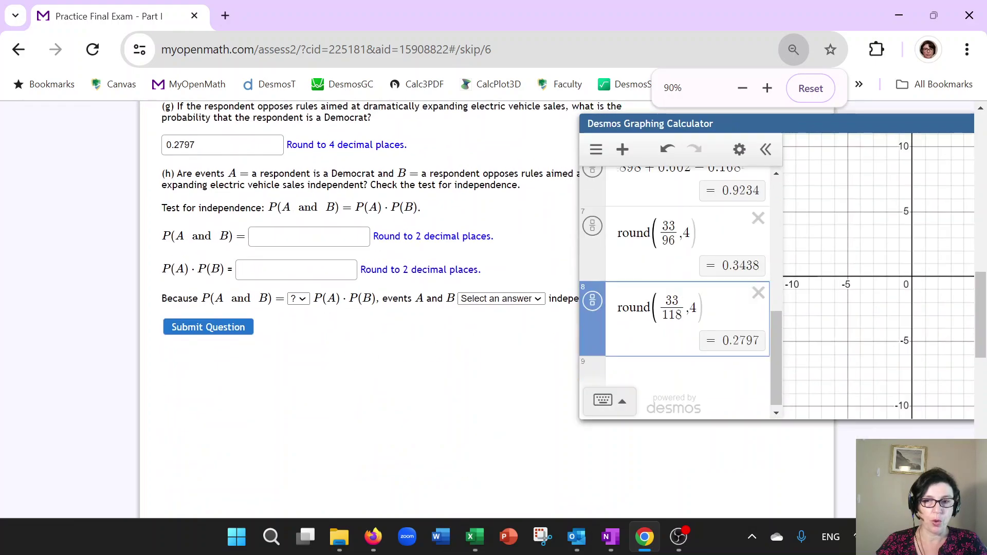
pyautogui.click(795, 47)
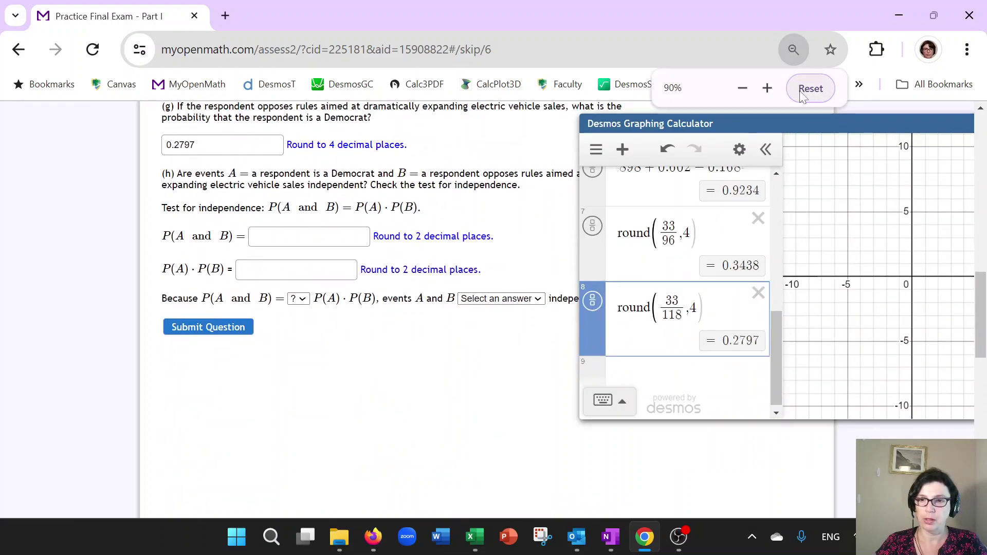
pyautogui.click(811, 88)
# Enter P(A and B) as 0.1684, then round it in Desmos and change it to 0.17.
pyautogui.click(227, 261)
pyautogui.write('0.1684')
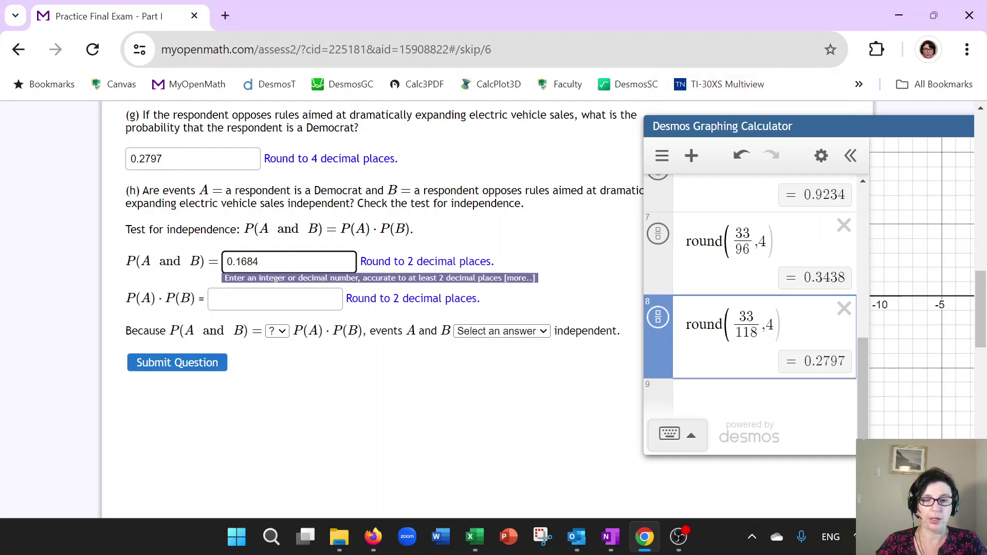
pyautogui.moveTo(360, 261); pyautogui.dragTo(504, 262)
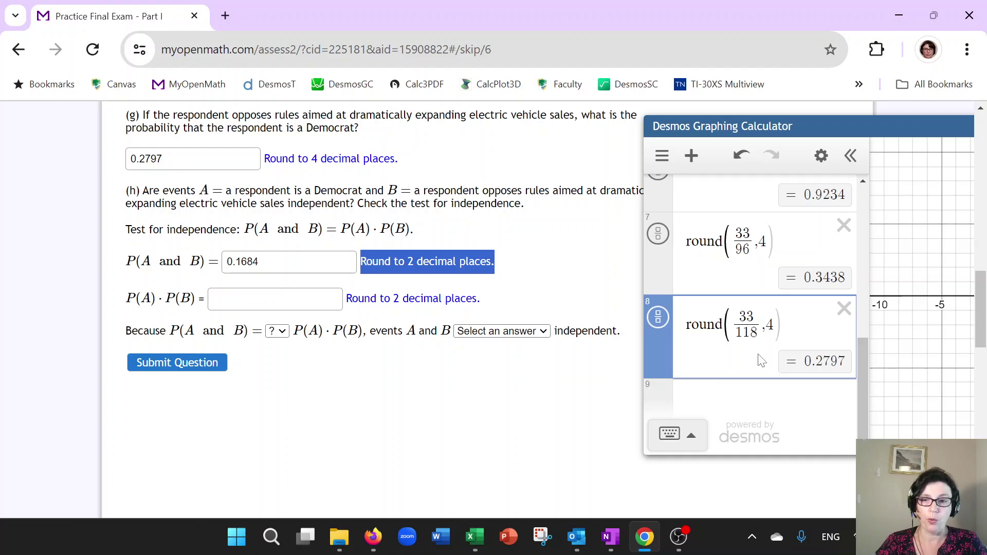
pyautogui.click(756, 411)
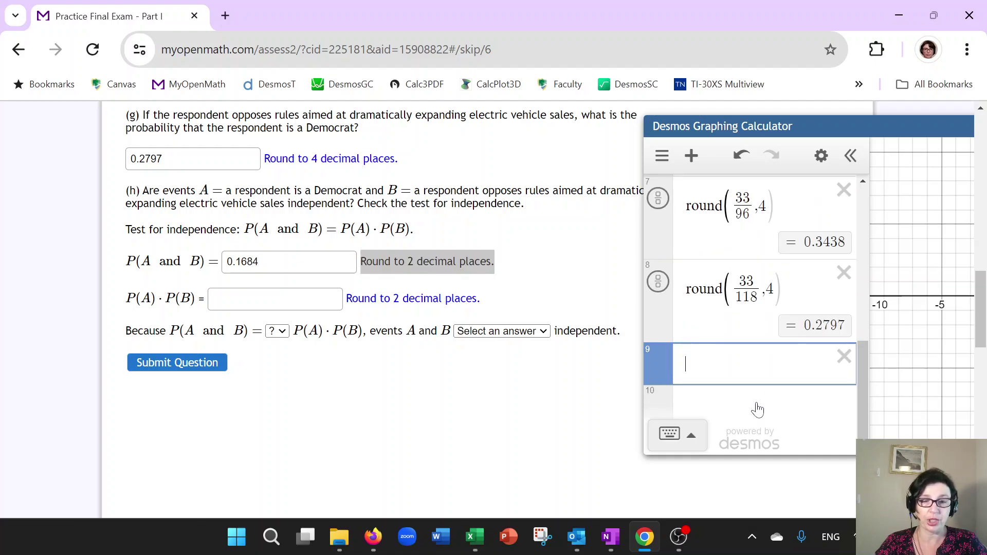
pyautogui.write('rou')
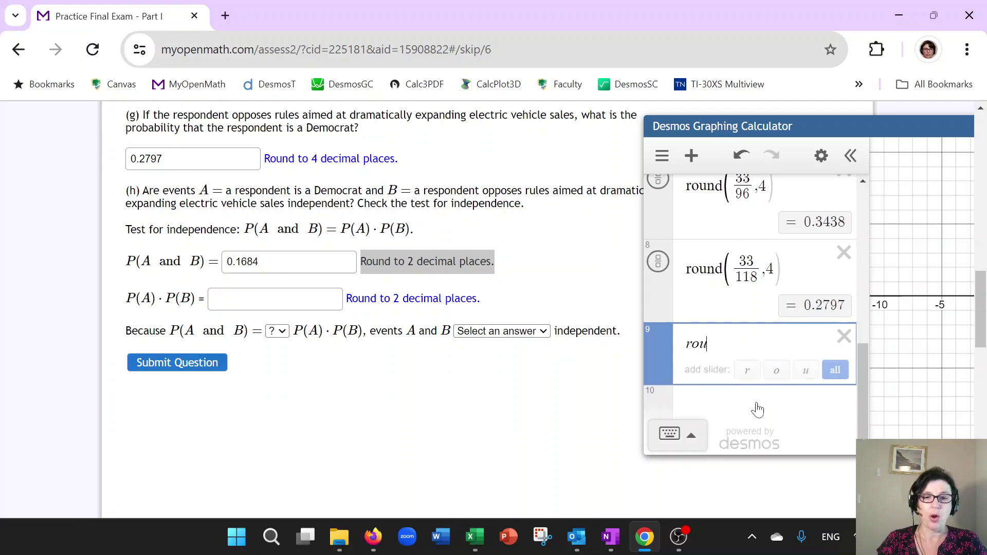
pyautogui.write('nd(0.1684,2')
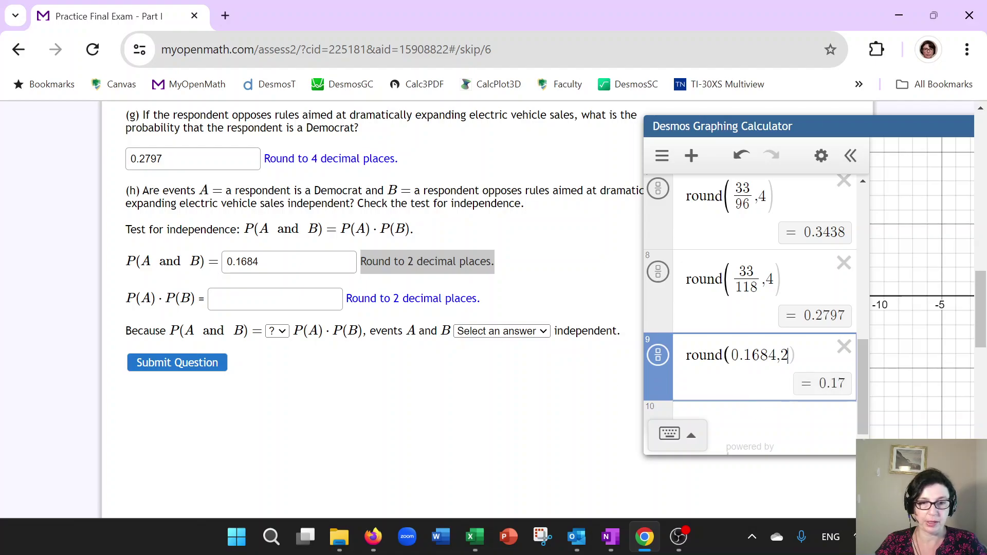
pyautogui.click(259, 262)
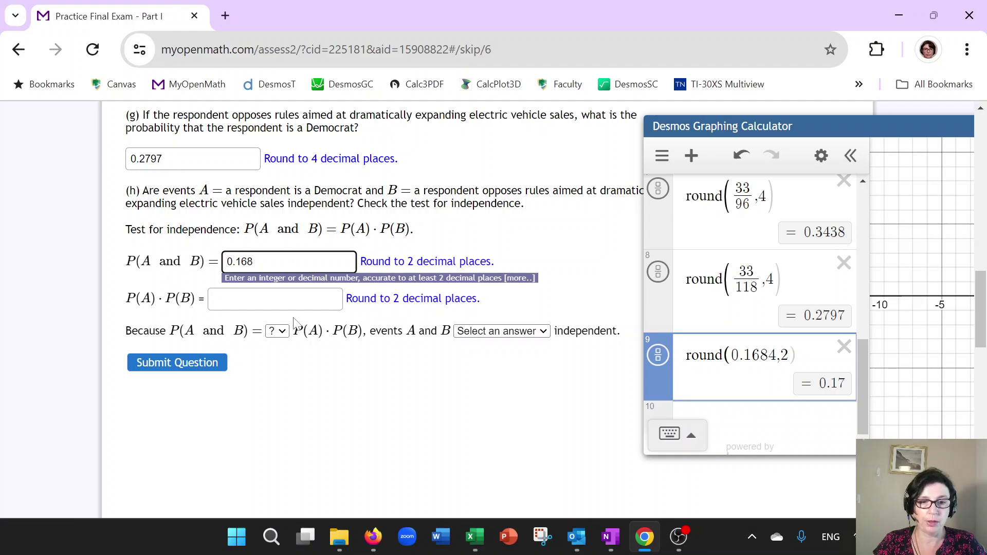
pyautogui.press('BackSpace')
pyautogui.press('BackSpace')
pyautogui.write('7')
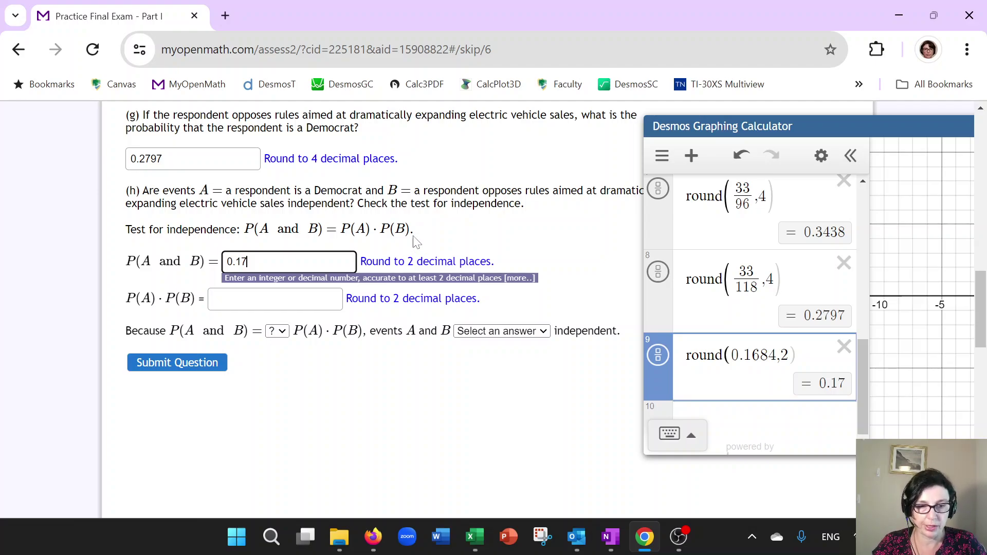
pyautogui.click(476, 230)
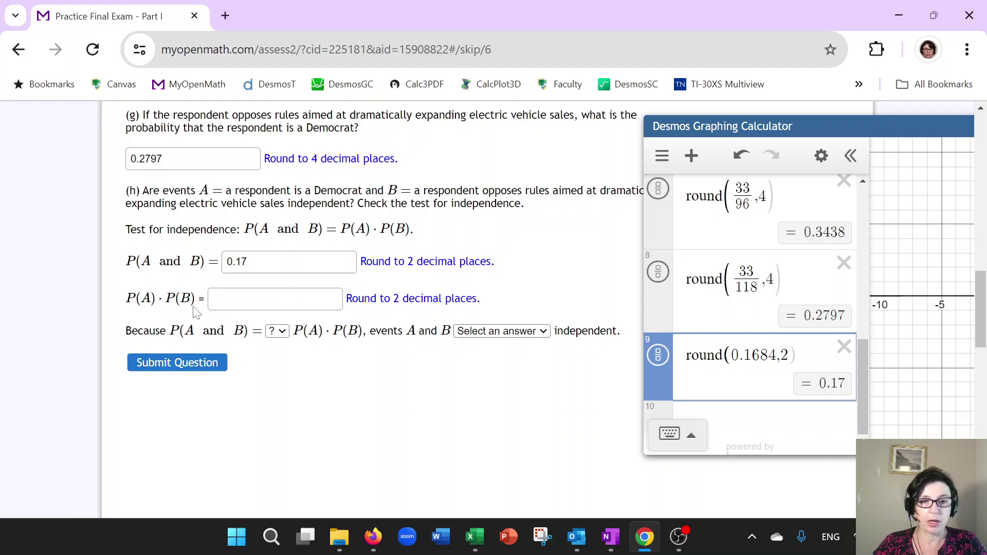
# Look up P(Democrat) 0.4898 and P(oppose) 0.602, and compute 0.4898*0.602 in Desmos.
pyautogui.scroll(8, 192, 307)
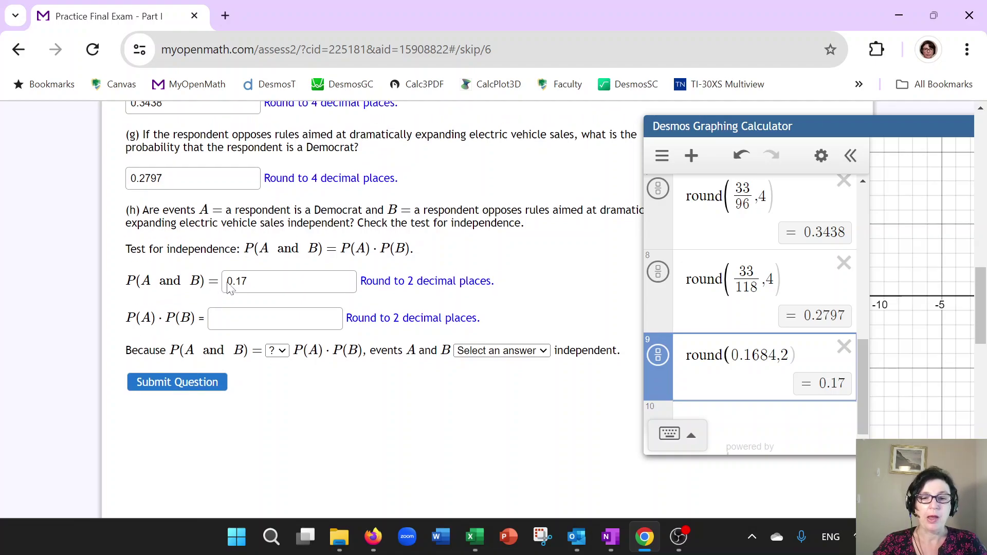
pyautogui.scroll(2, 228, 275)
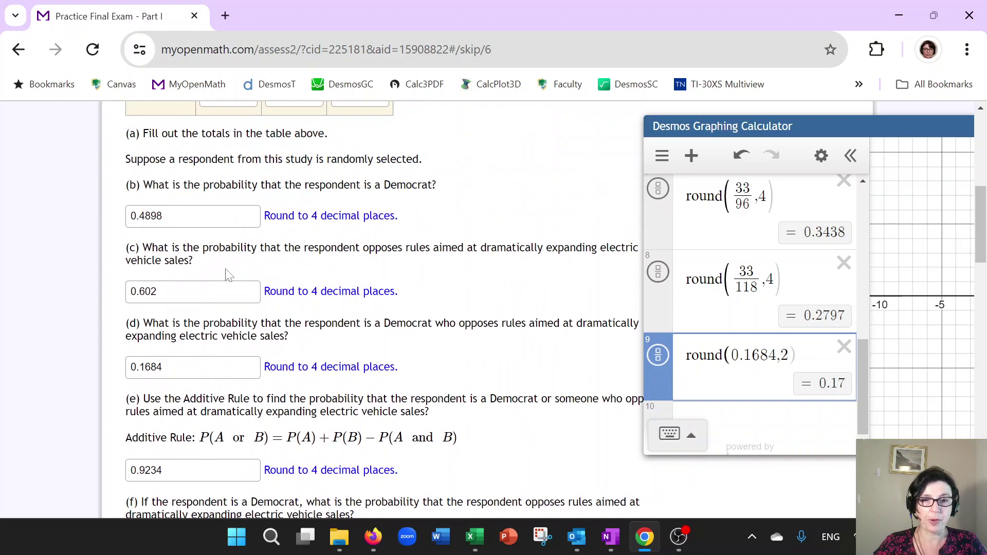
pyautogui.click(128, 219)
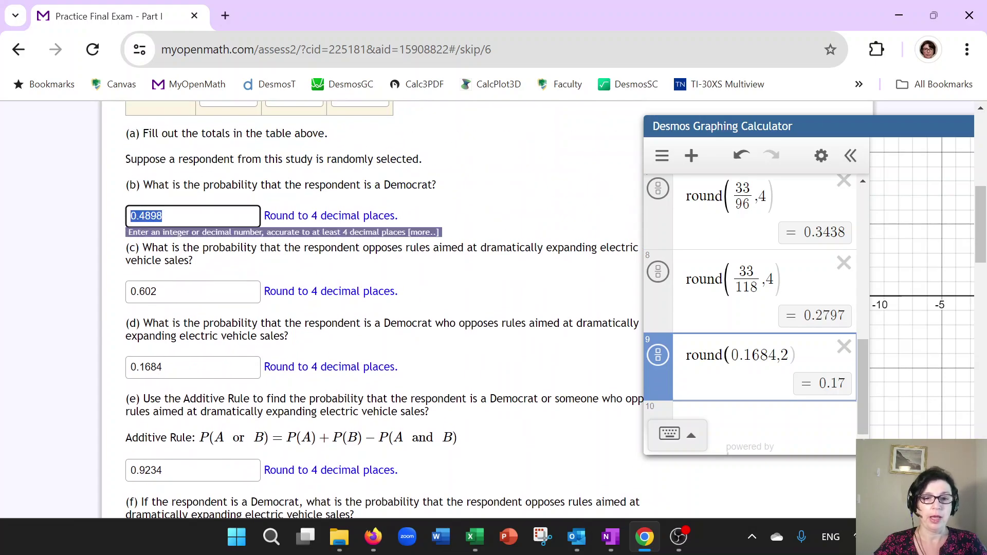
pyautogui.click(127, 297)
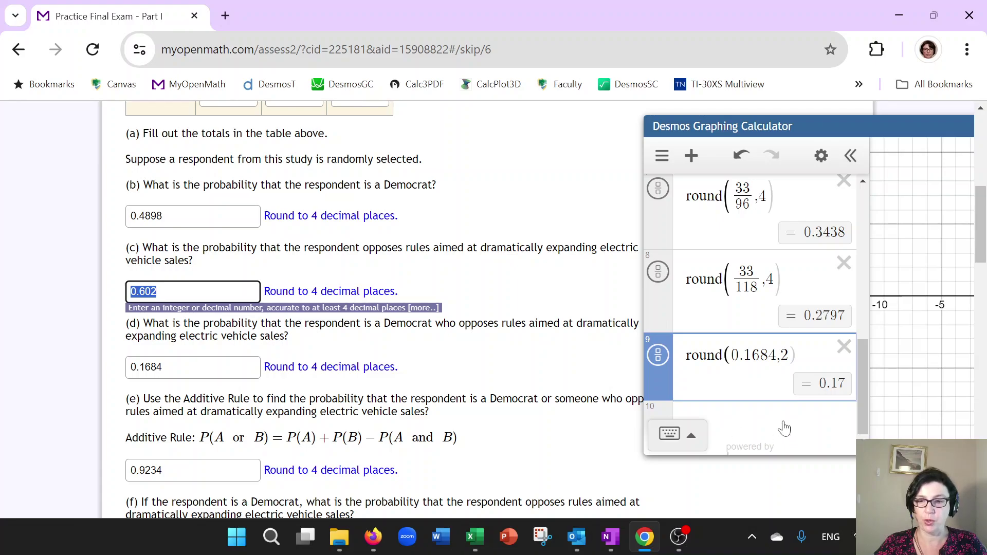
pyautogui.click(762, 407)
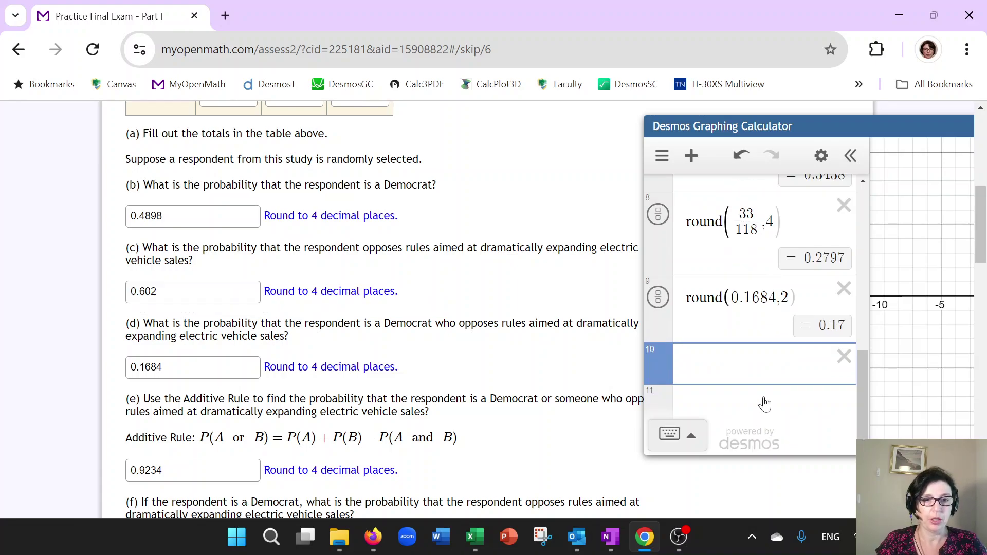
pyautogui.write('0.8')
pyautogui.press('BackSpace')
pyautogui.write('4')
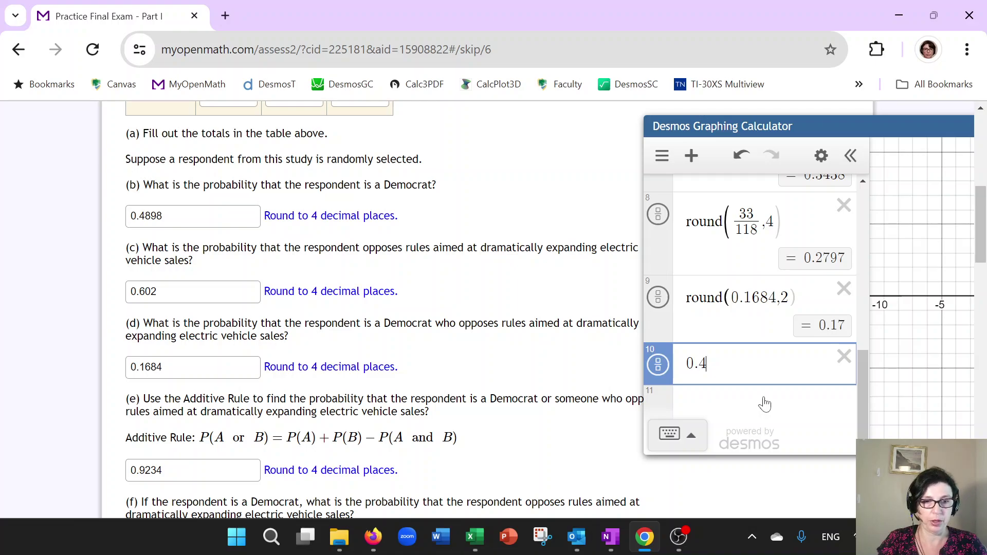
pyautogui.write('898*0.602')
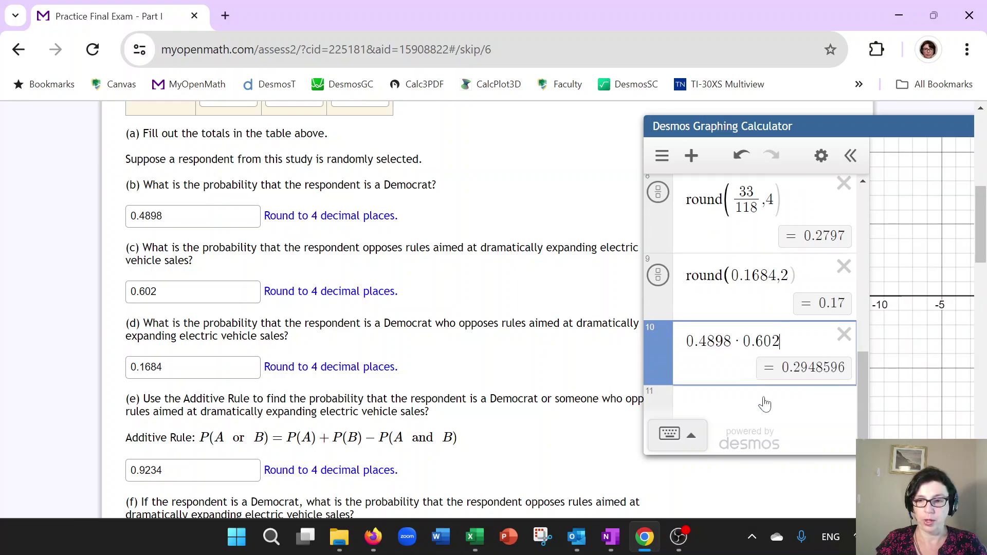
# Round the product with round(0.4898*0.602,2) and enter 0.29 in the P(A)·P(B) box.
pyautogui.click(686, 341)
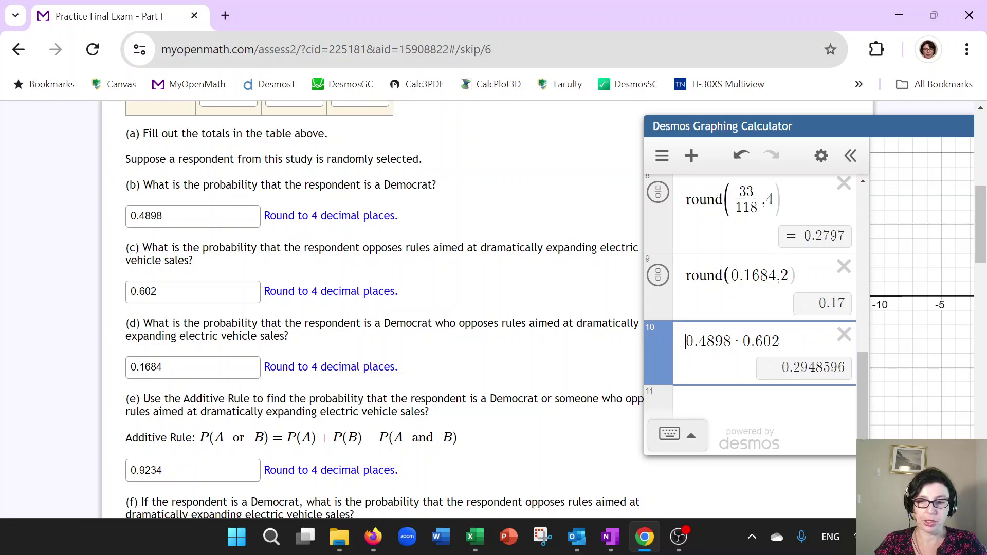
pyautogui.write('round(')
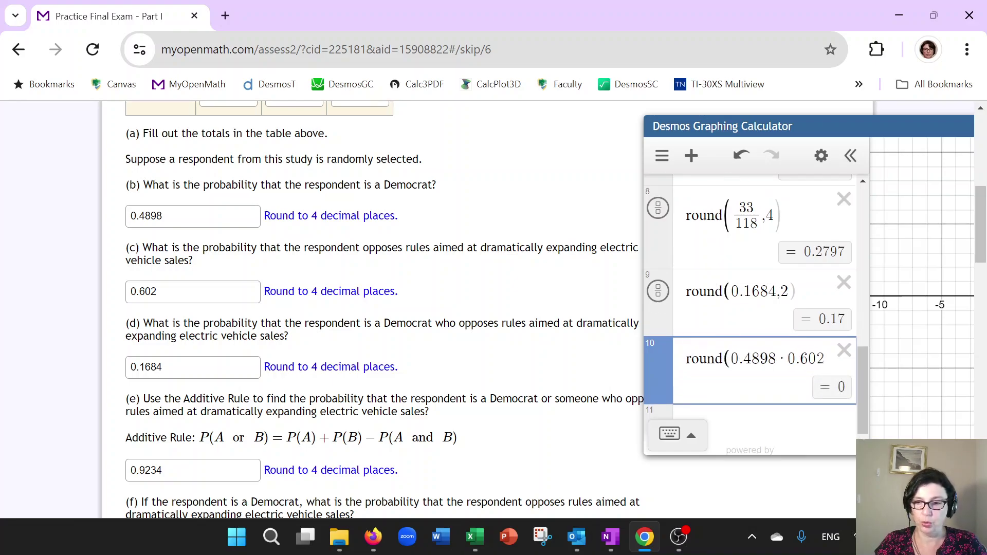
pyautogui.moveTo(873, 339); pyautogui.dragTo(922, 351)
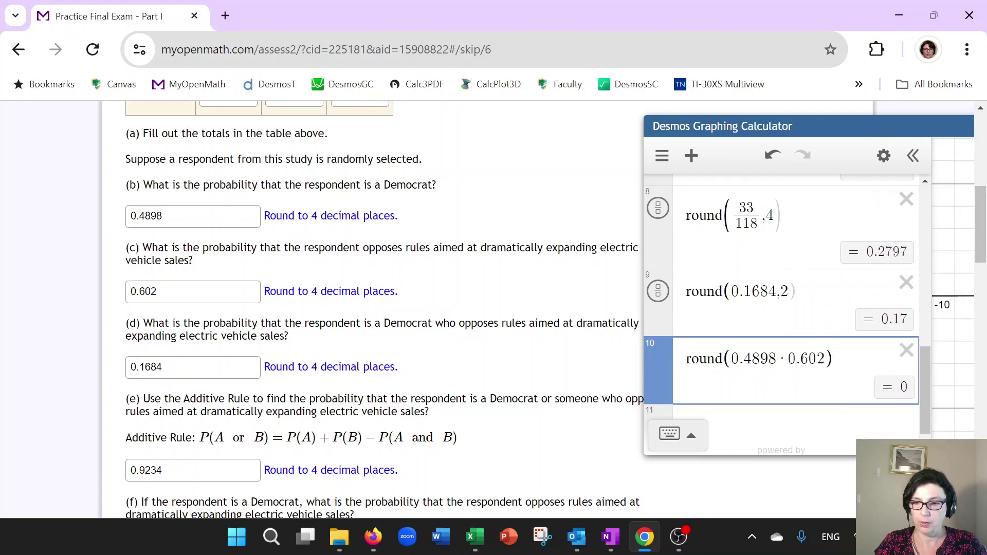
pyautogui.click(861, 363)
pyautogui.write(',2')
pyautogui.scroll(-9, 278, 368)
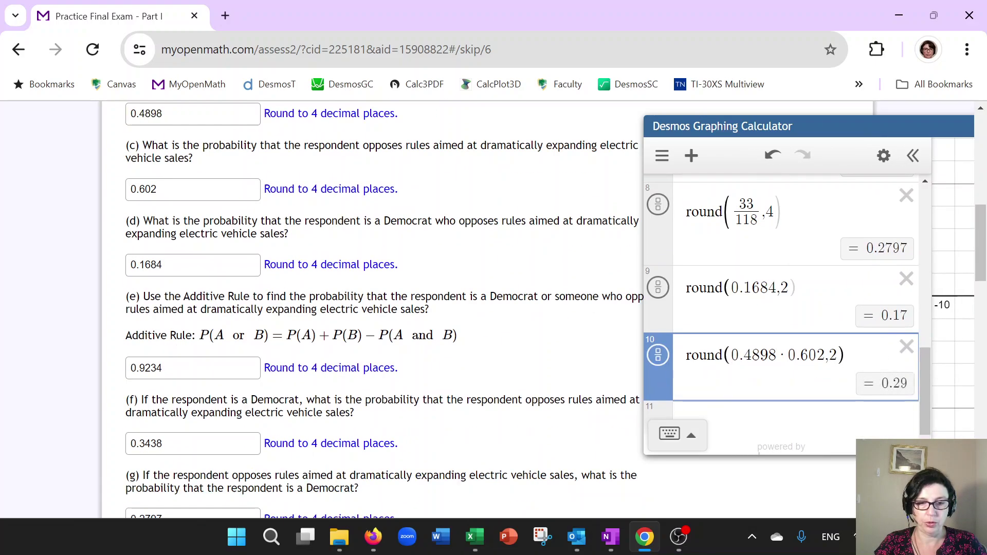
pyautogui.click(275, 300)
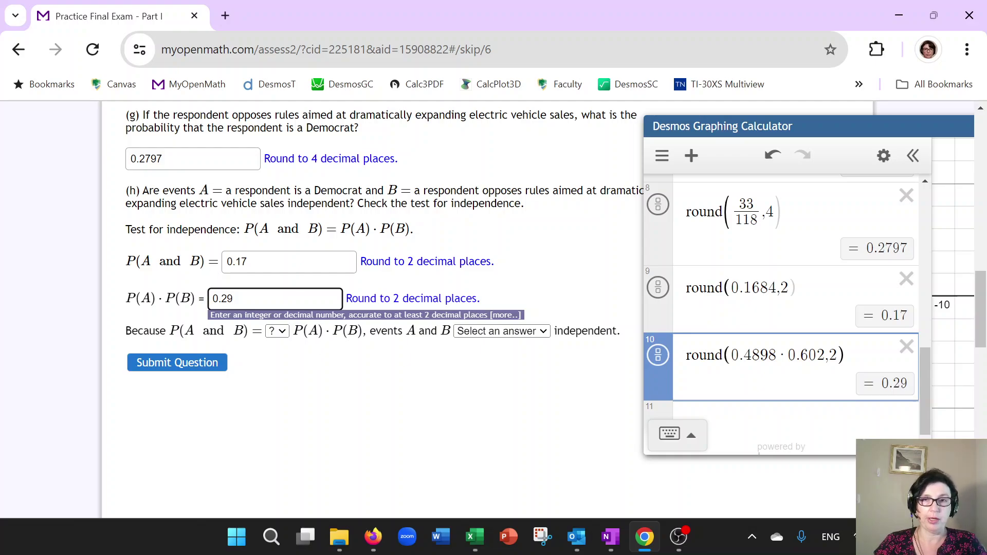
# Set part (h) to P(A and B) ≠ P(A)·P(B), events 'are not' independent, and submit.
pyautogui.click(278, 331)
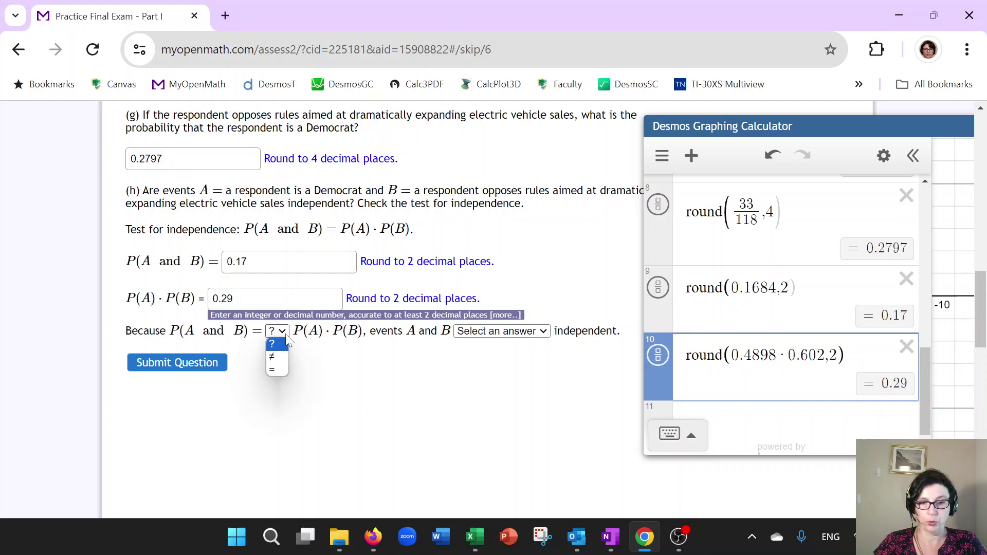
pyautogui.click(282, 355)
pyautogui.click(514, 331)
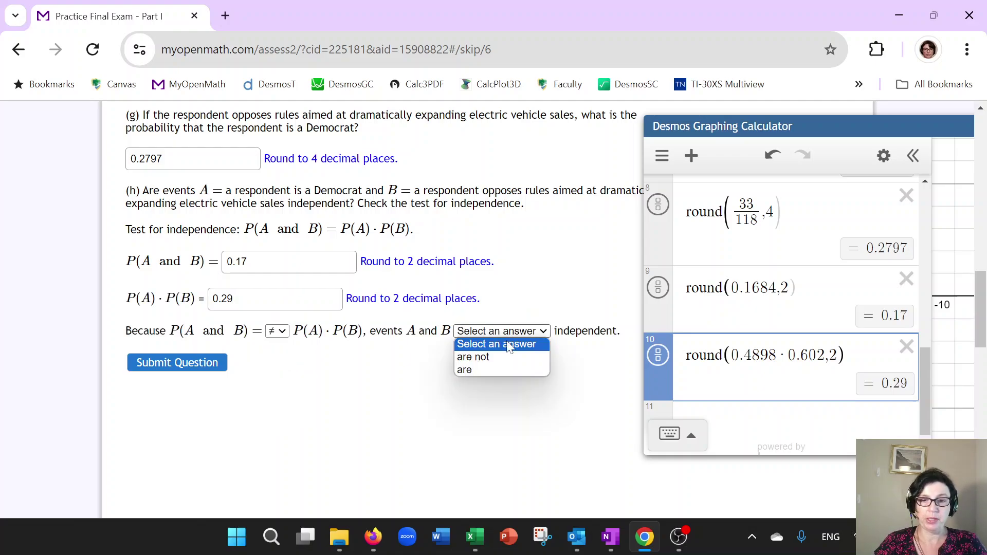
pyautogui.click(474, 355)
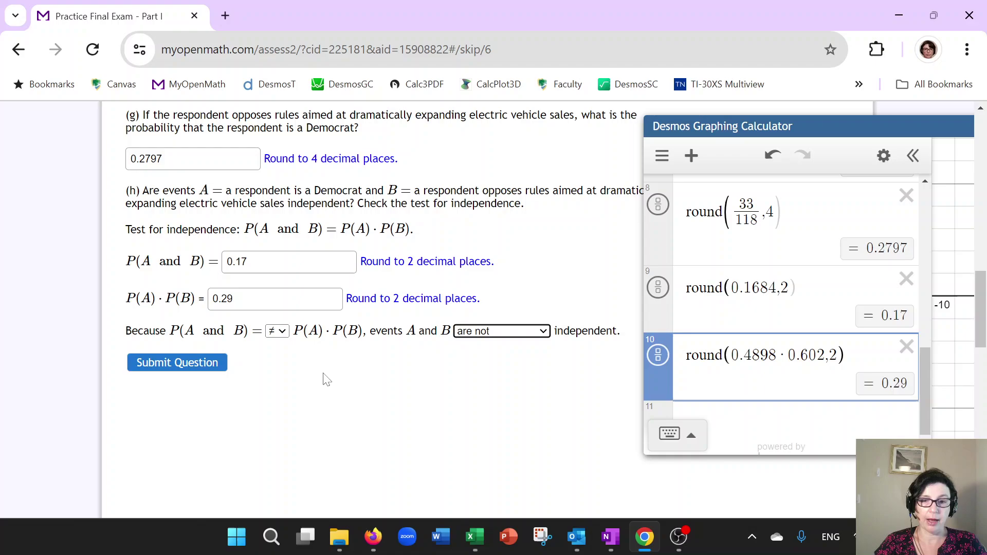
pyautogui.click(157, 374)
pyautogui.scroll(-2, 464, 360)
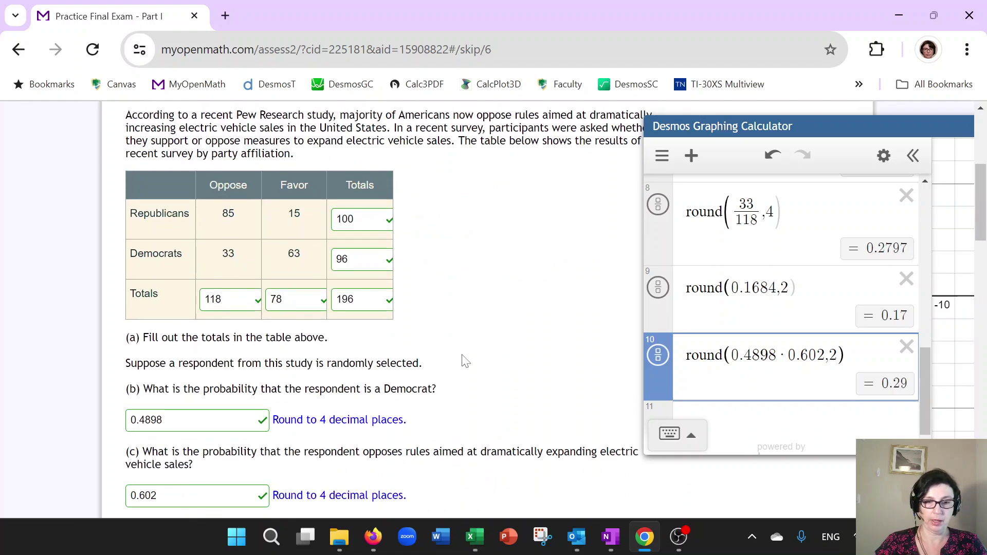